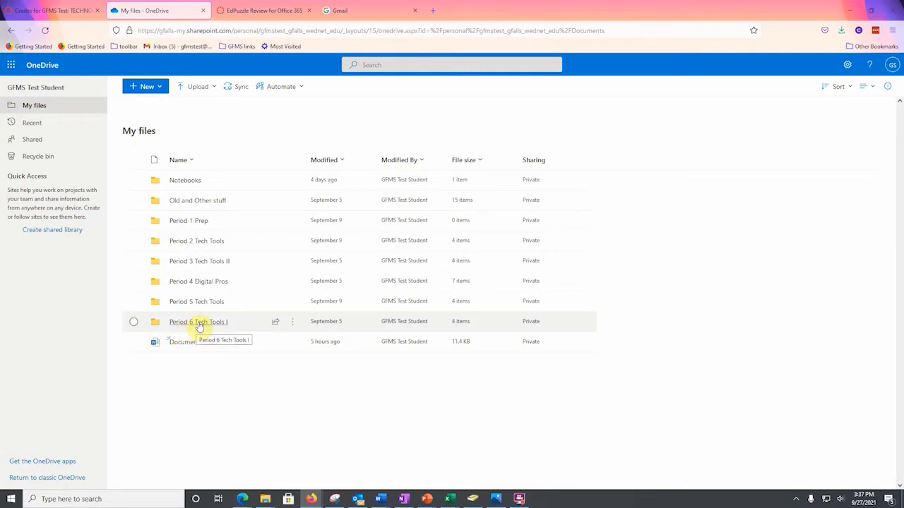
# - Open Joe Student 2.1.docx from the Period 6 Tech Tools I folder and save an online copy there as Joe Student 2.2
pyautogui.click(199, 324)
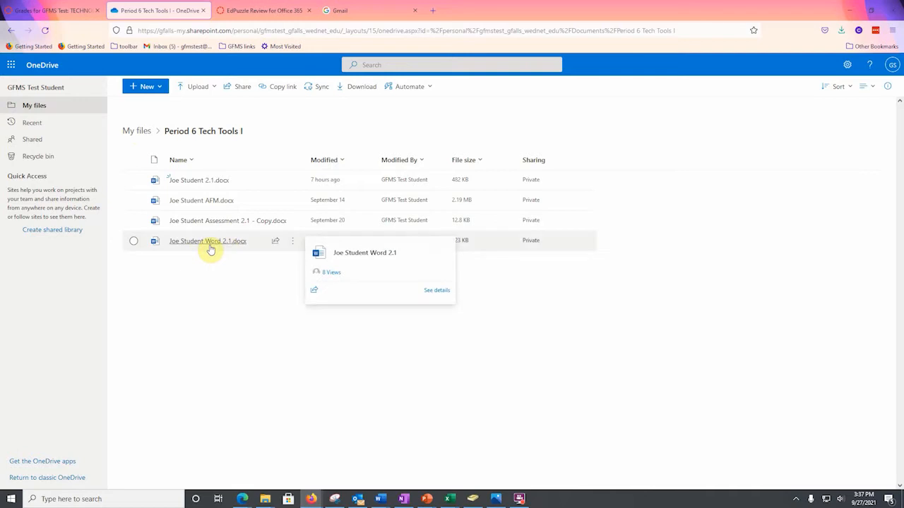
pyautogui.click(200, 182)
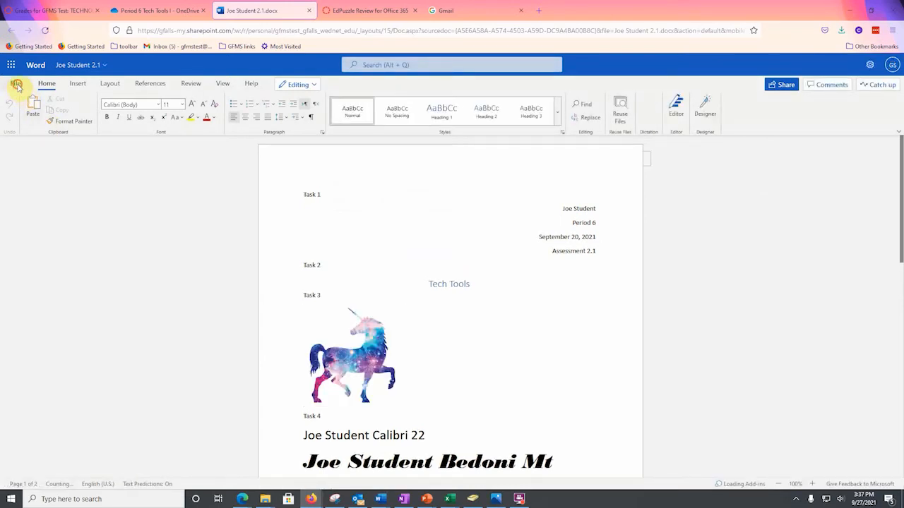
pyautogui.click(15, 84)
pyautogui.click(37, 175)
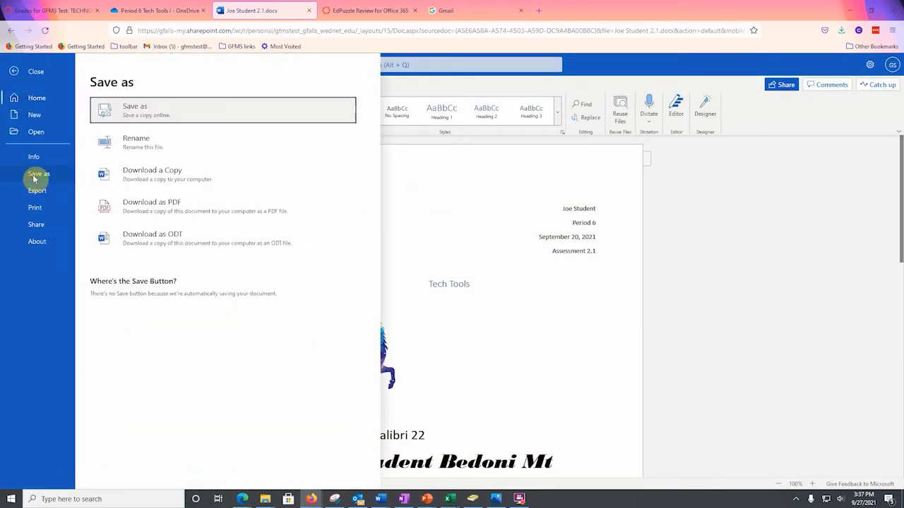
pyautogui.click(171, 114)
pyautogui.moveTo(440, 251); pyautogui.dragTo(411, 252)
pyautogui.write('2.2')
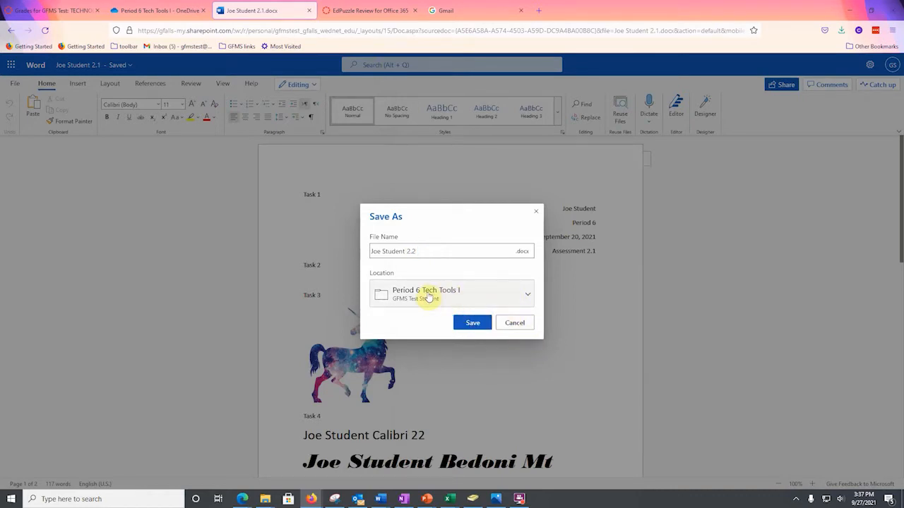
pyautogui.click(471, 324)
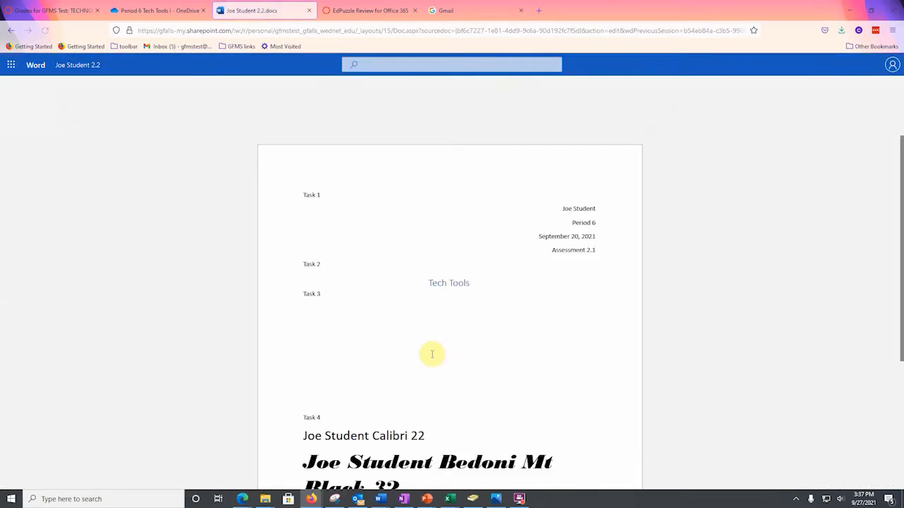
# - Copy the "Task 11" line at the end of the document
pyautogui.scroll(-5, 424, 346)
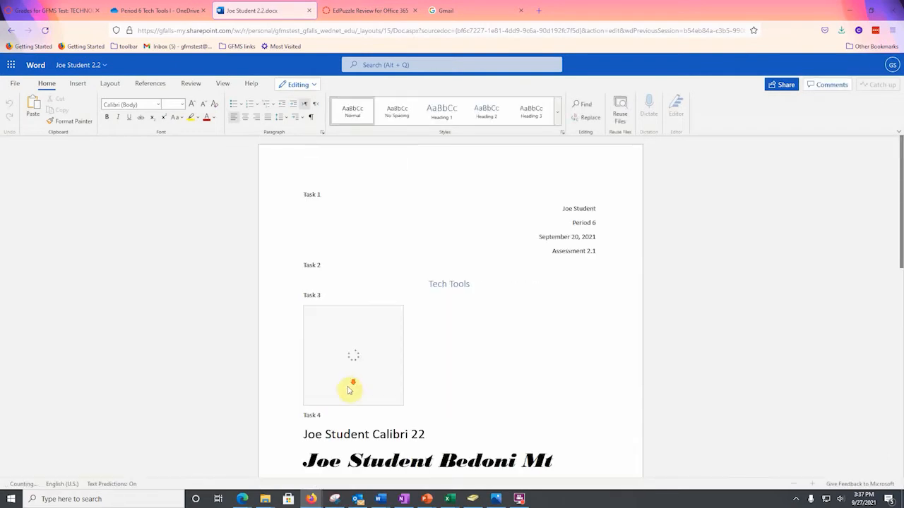
pyautogui.scroll(-8, 351, 399)
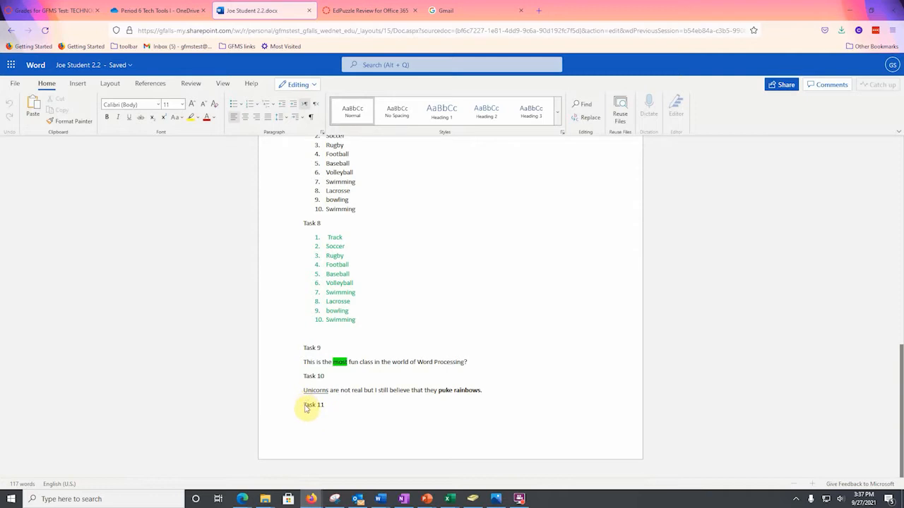
pyautogui.moveTo(304, 406); pyautogui.dragTo(330, 408)
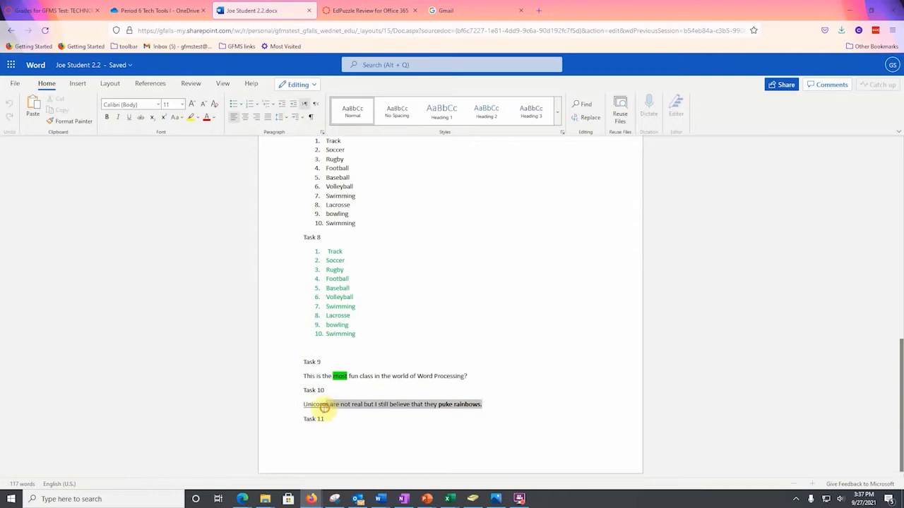
pyautogui.click(296, 419)
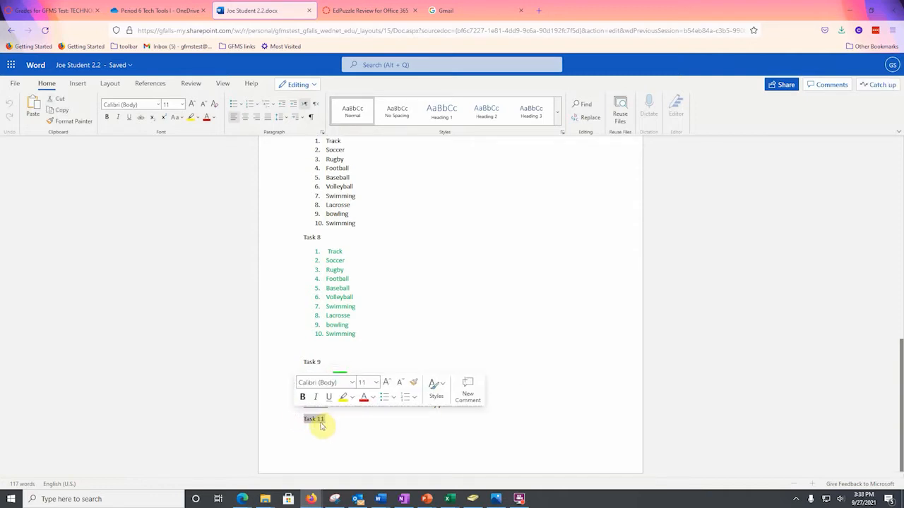
pyautogui.rightClick(314, 419)
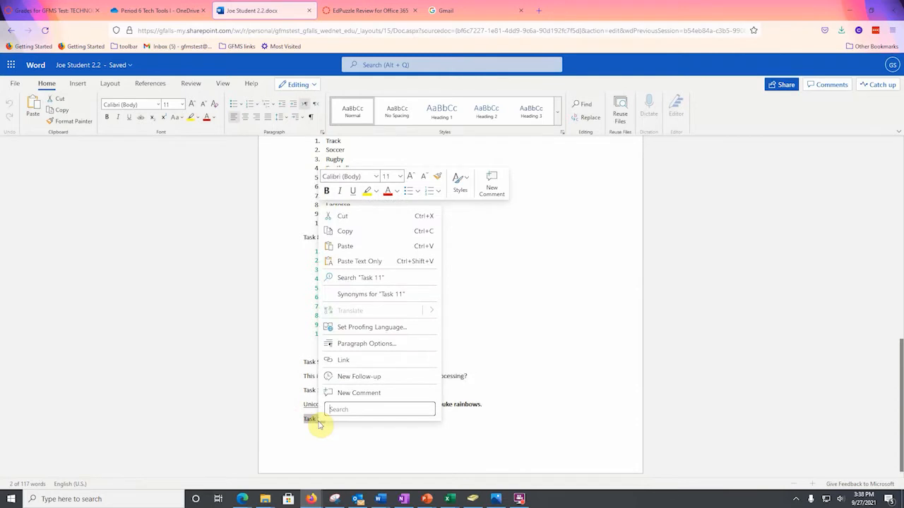
pyautogui.click(345, 232)
# - Paste ten copies of the "Task 11" line, each on its own line, below the original
pyautogui.click(403, 432)
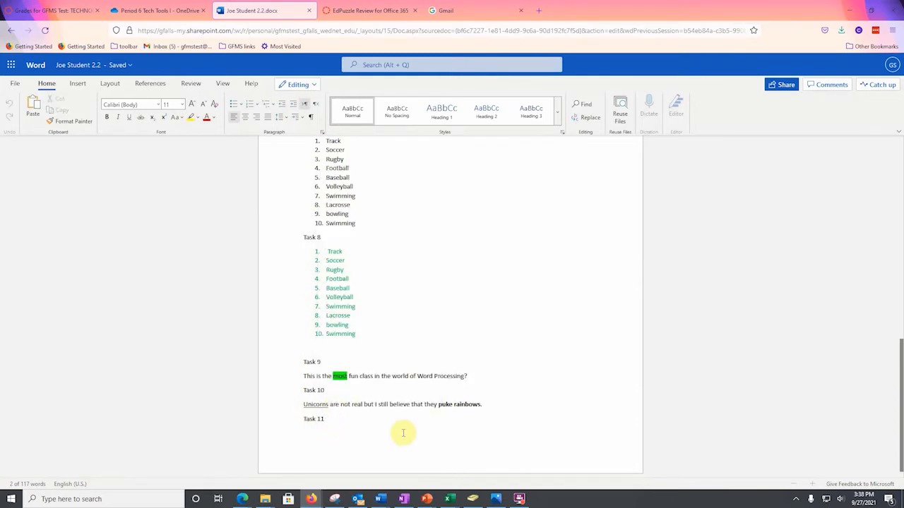
pyautogui.press('Return')
pyautogui.hotkey('ctrl', 'v')
pyautogui.hotkey('ctrl', 'v')
pyautogui.hotkey('ctrl', 'v')
pyautogui.hotkey('ctrl', 'v')
pyautogui.hotkey('ctrl', 'v')
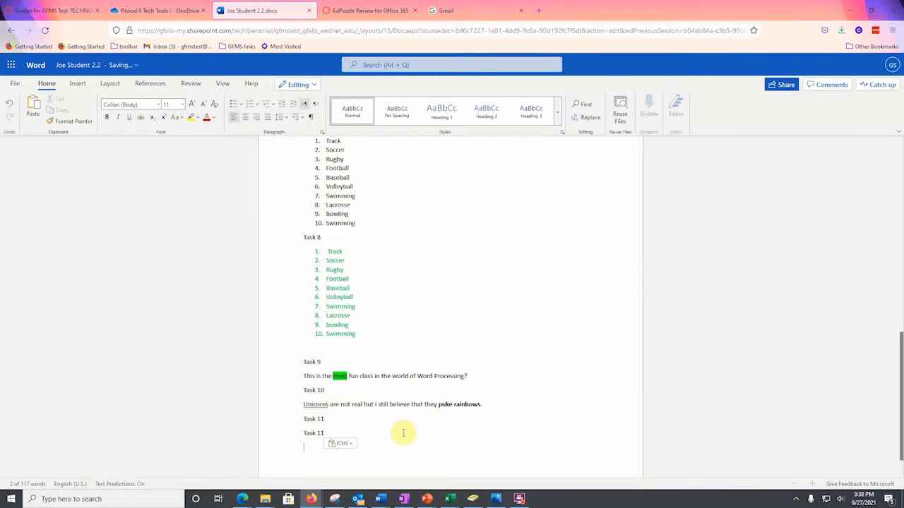
pyautogui.hotkey('ctrl', 'v')
pyautogui.hotkey('ctrl', 'v')
pyautogui.hotkey('ctrl', 'v')
pyautogui.hotkey('ctrl', 'v')
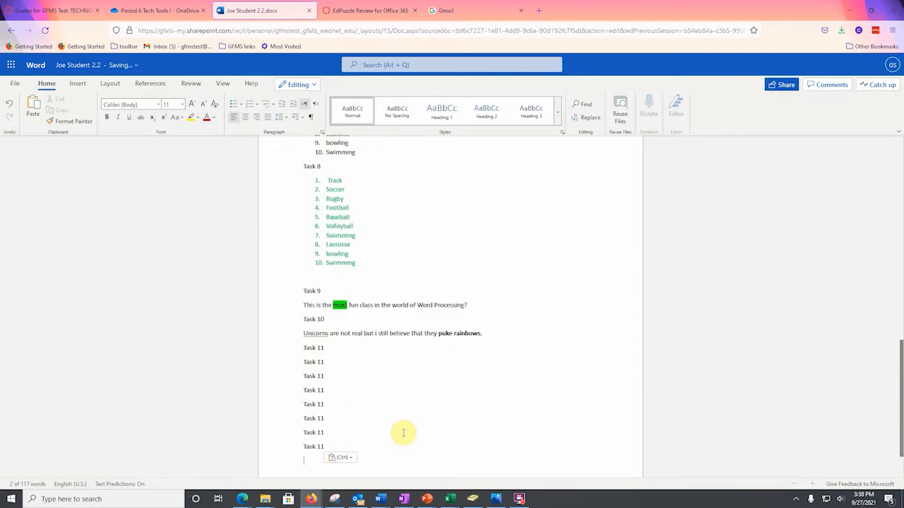
pyautogui.hotkey('ctrl', 'v')
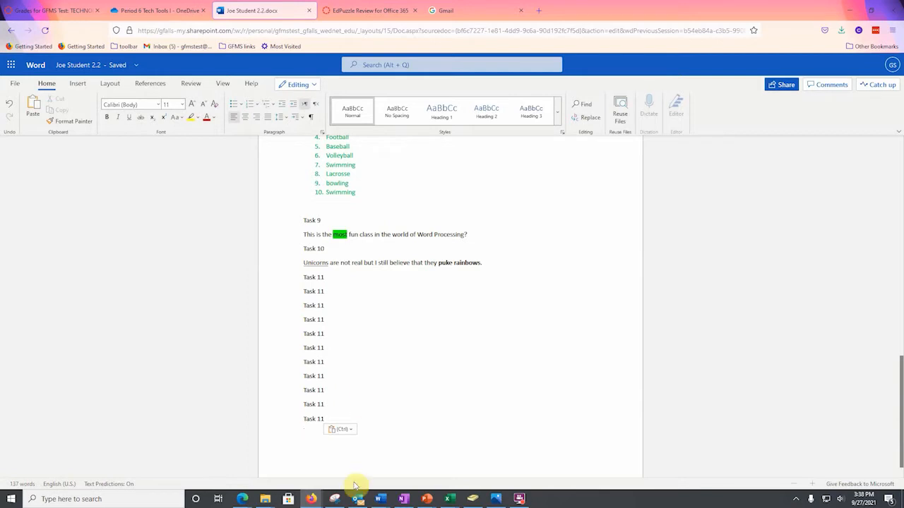
pyautogui.click(519, 498)
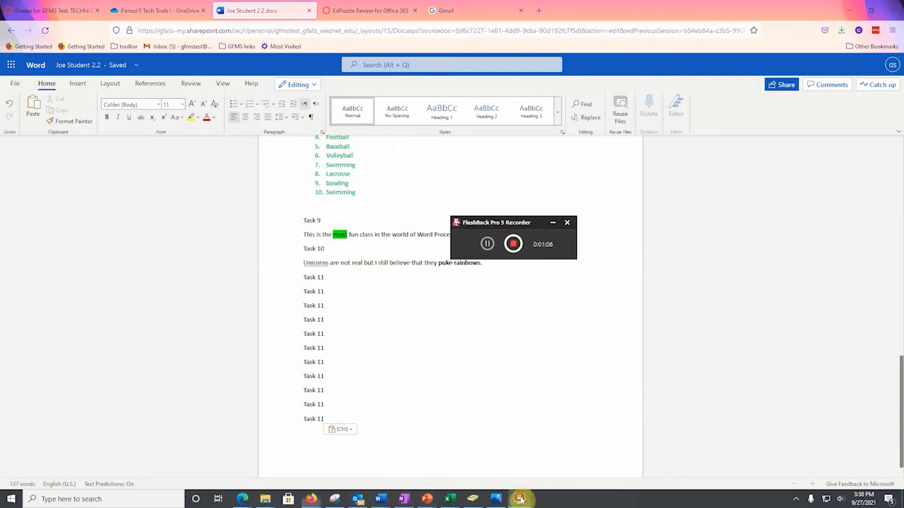
pyautogui.click(487, 243)
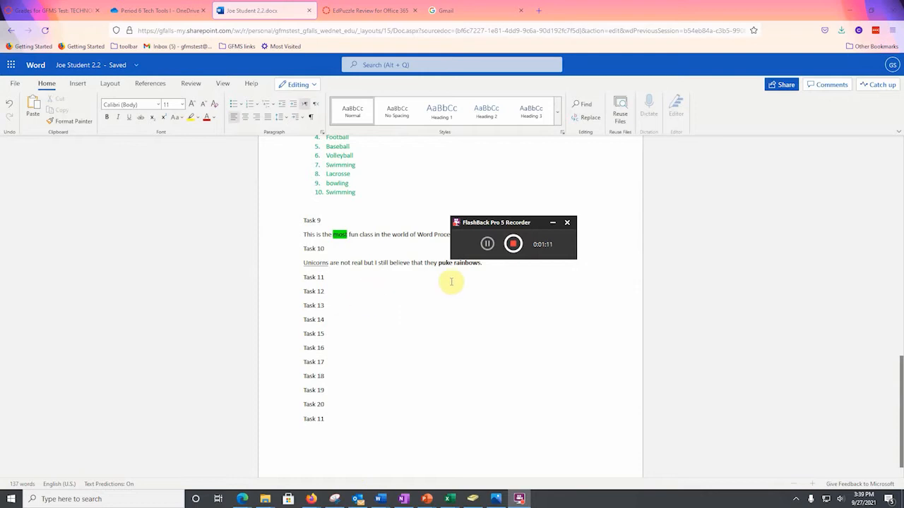
# - Insert a table with 3 columns and 10 rows on a new line directly below Task 11
pyautogui.click(331, 279)
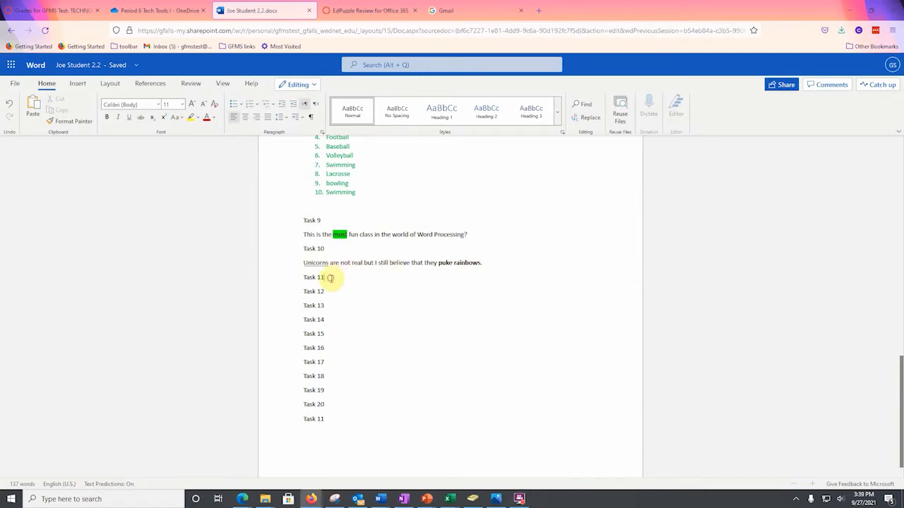
pyautogui.press('Return')
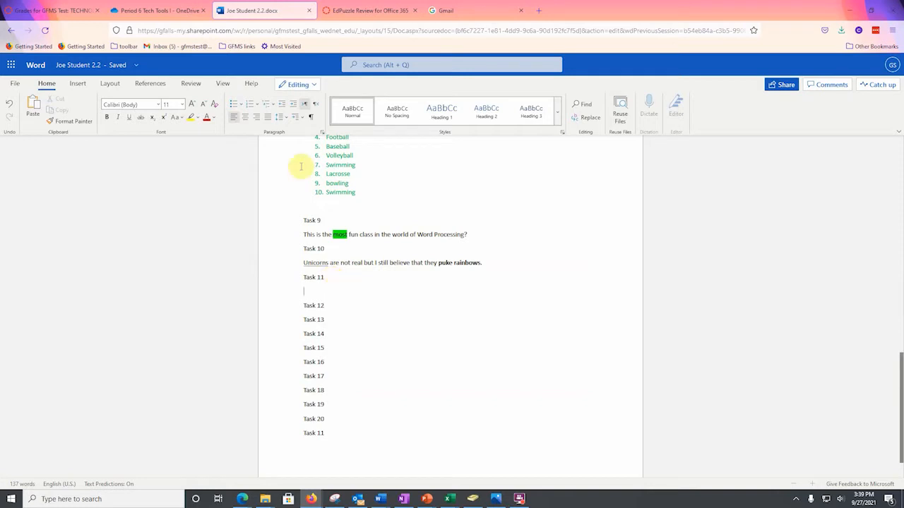
pyautogui.click(78, 84)
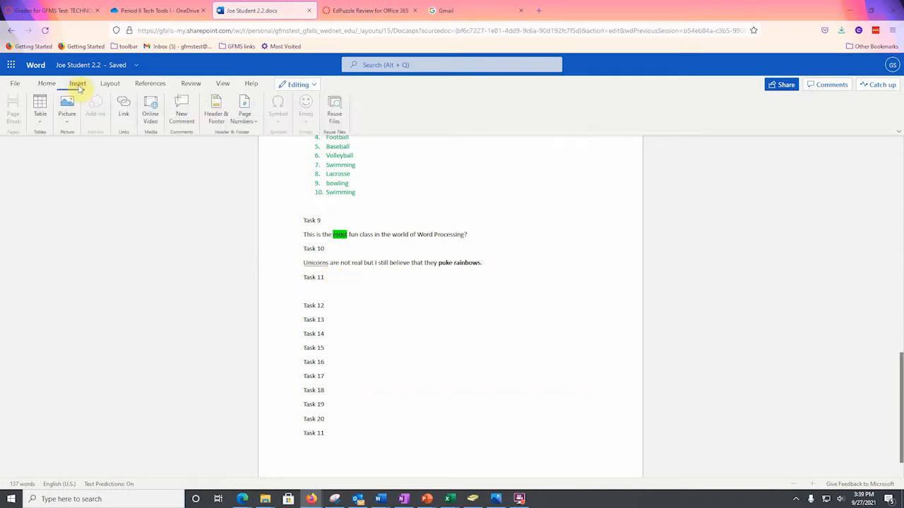
pyautogui.click(41, 115)
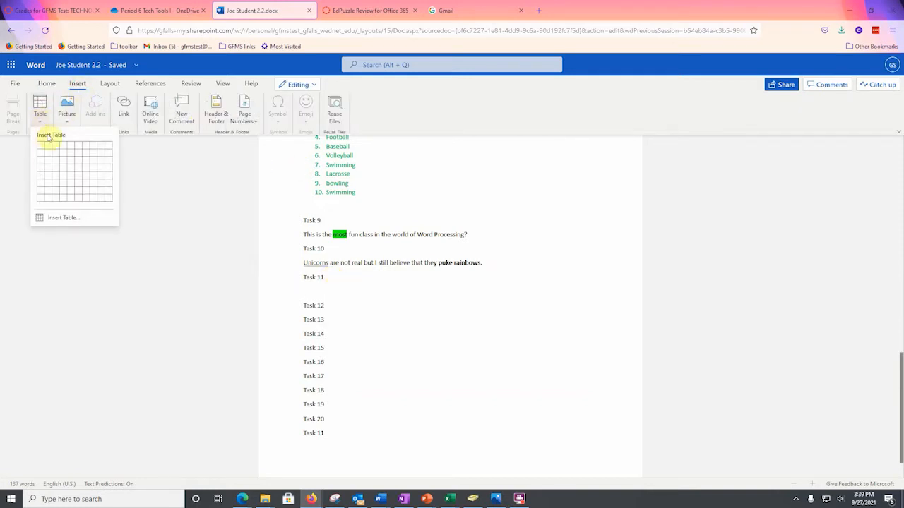
pyautogui.click(58, 219)
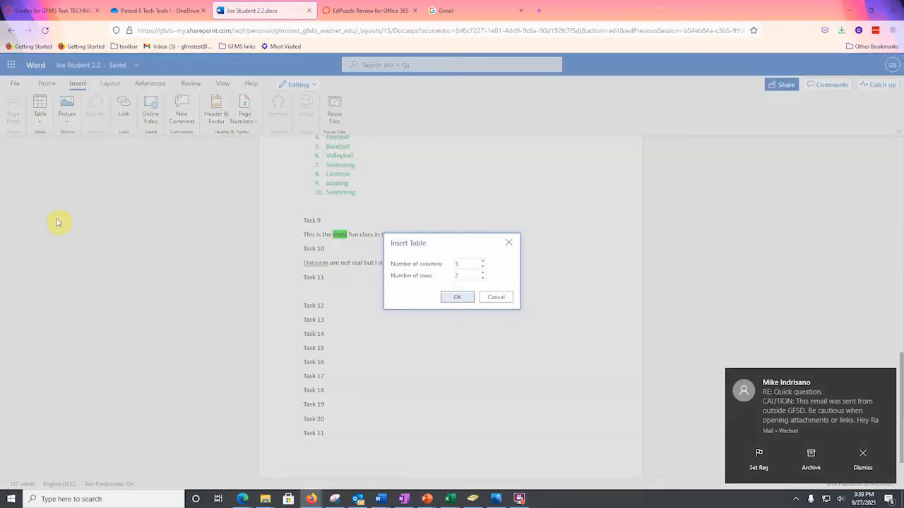
pyautogui.click(484, 264)
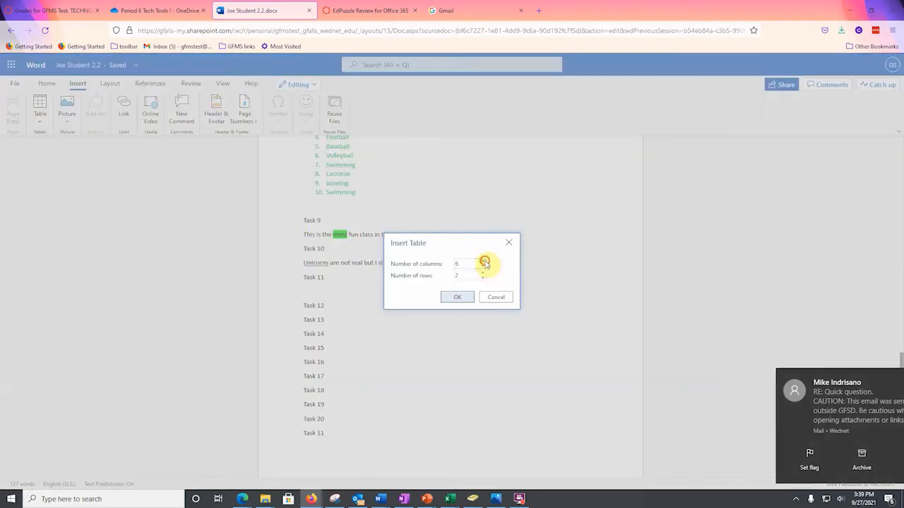
pyautogui.click(483, 266)
pyautogui.click(483, 267)
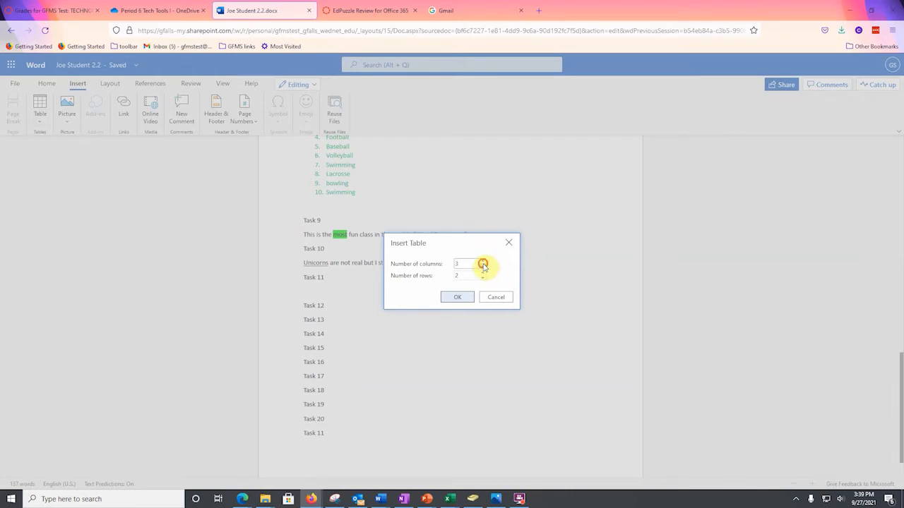
pyautogui.click(483, 266)
pyautogui.click(465, 275)
pyautogui.doubleClick(462, 274)
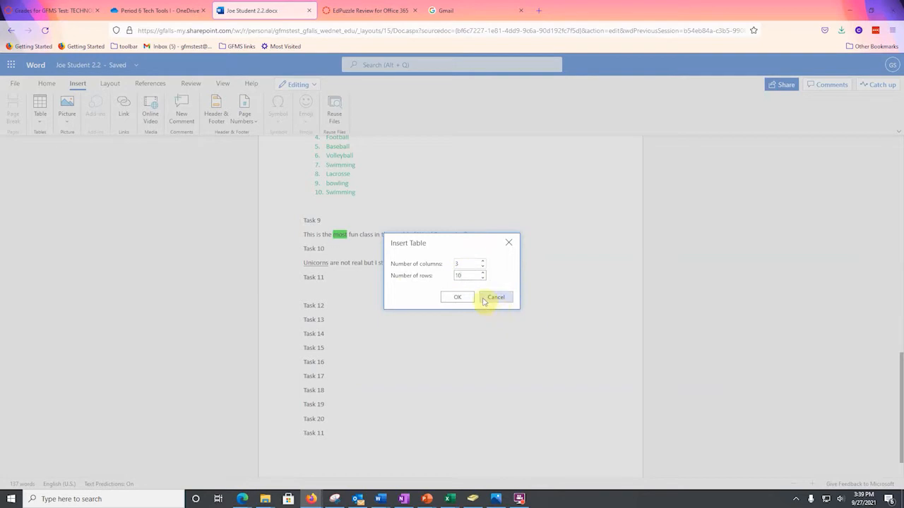
pyautogui.write('10')
pyautogui.press('Return')
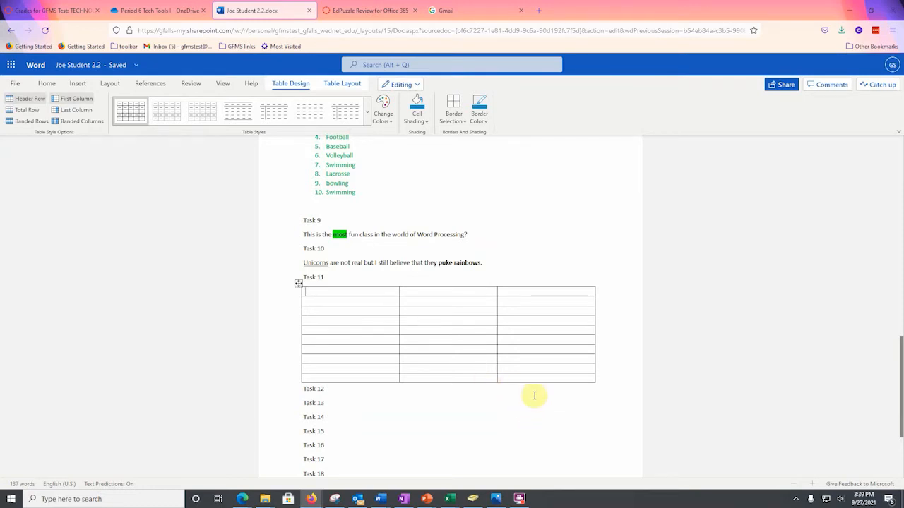
# - Fill the table's first row with the headings "Task", "Grade" and "Date completed"
pyautogui.write('Task')
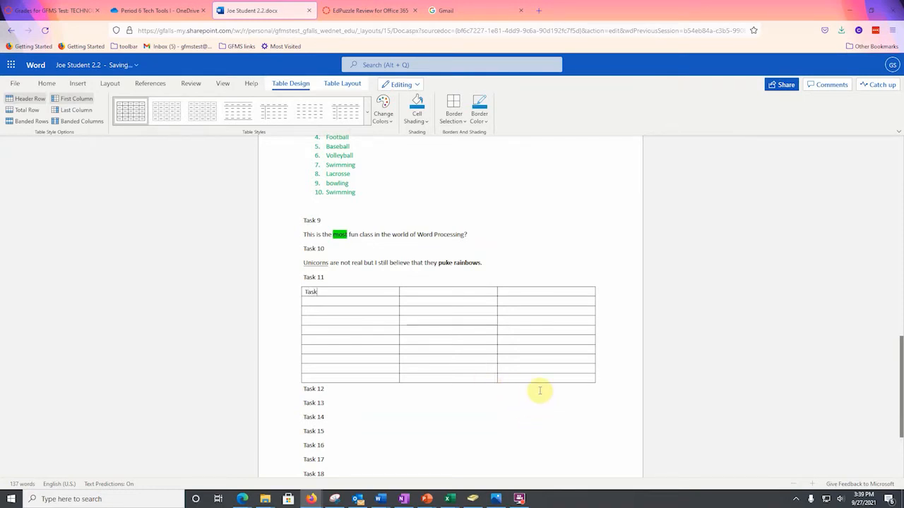
pyautogui.press('Tab')
pyautogui.write('Grade')
pyautogui.press('Tab')
pyautogui.write('Date completed')
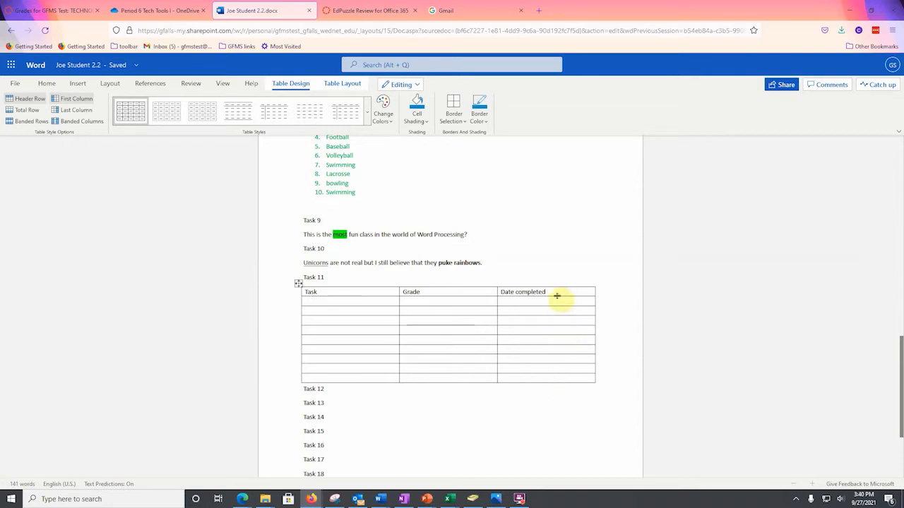
# - Center the text of all three headings in the table's first row
pyautogui.moveTo(541, 288); pyautogui.dragTo(322, 295)
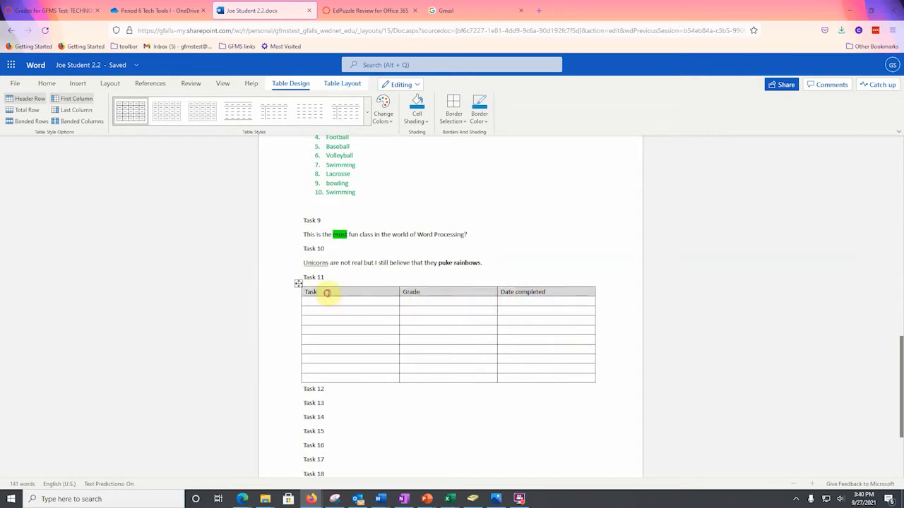
pyautogui.click(46, 83)
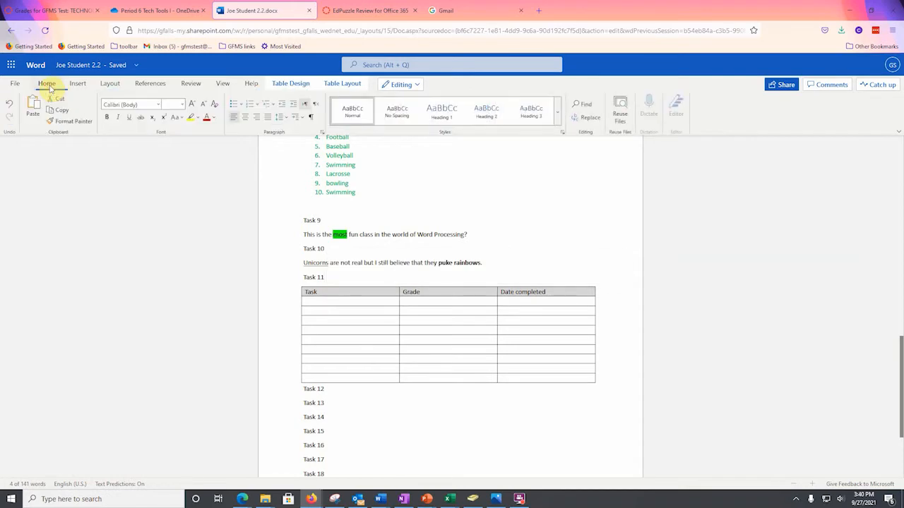
pyautogui.click(245, 117)
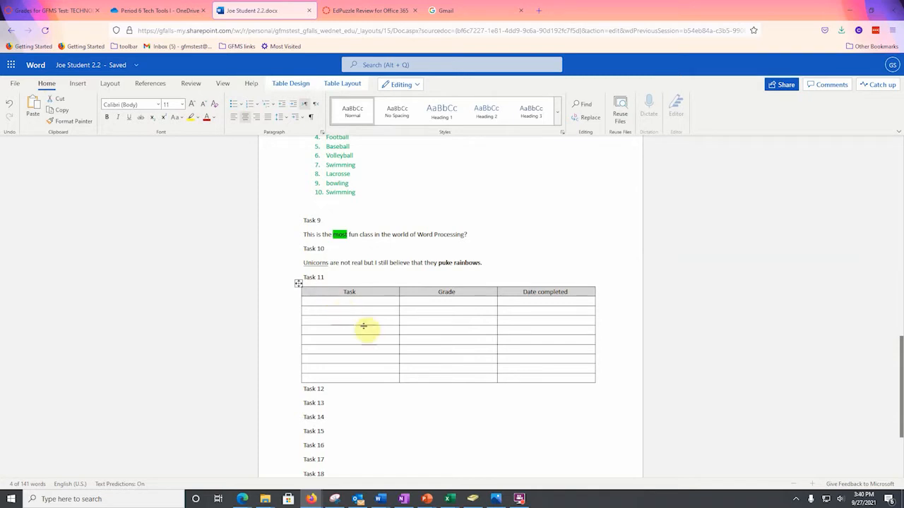
# - Add an empty line between Task 12 and Task 13
pyautogui.click(328, 388)
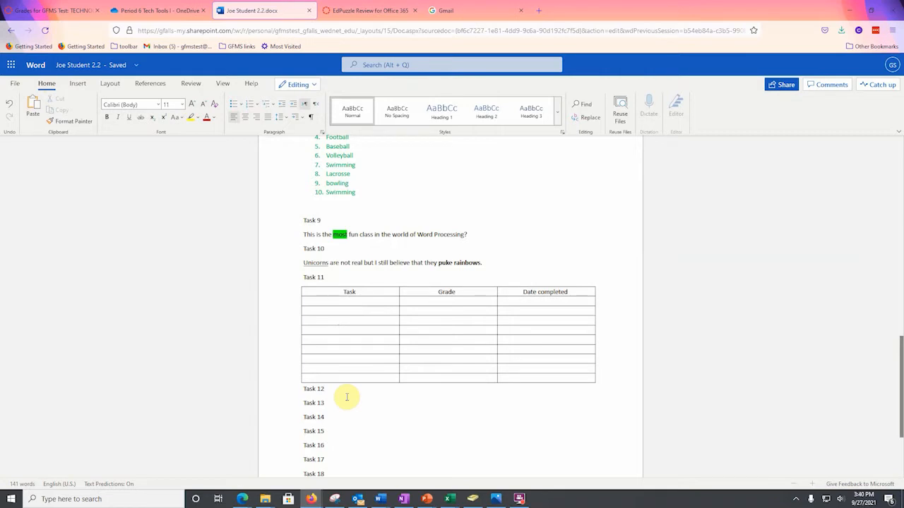
pyautogui.press('Return')
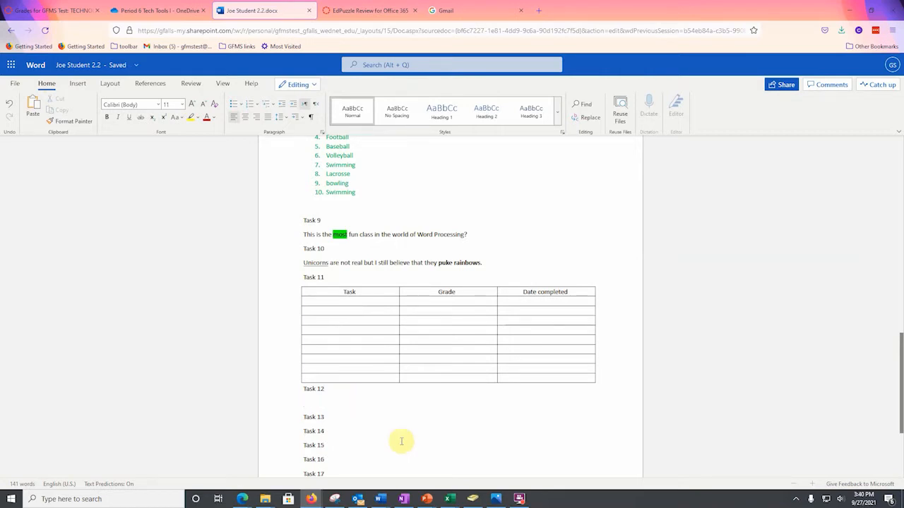
pyautogui.moveTo(522, 502)
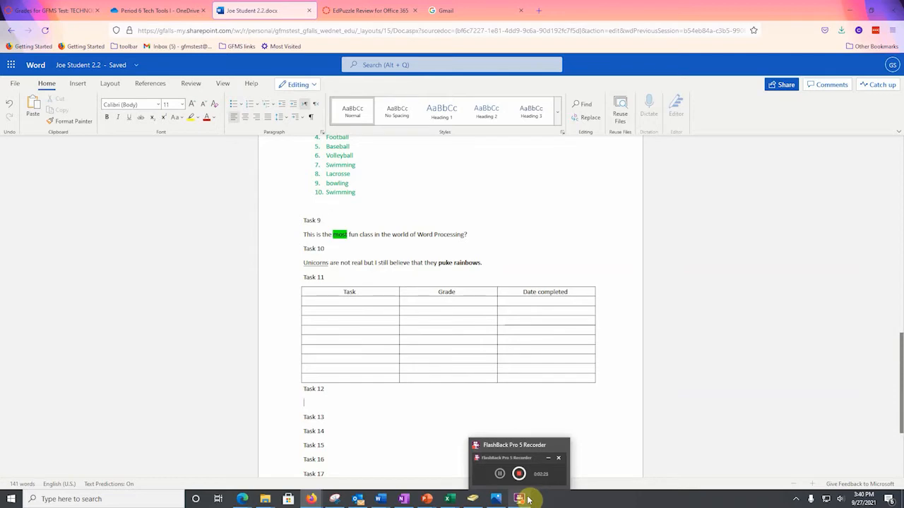
pyautogui.moveTo(496, 477)
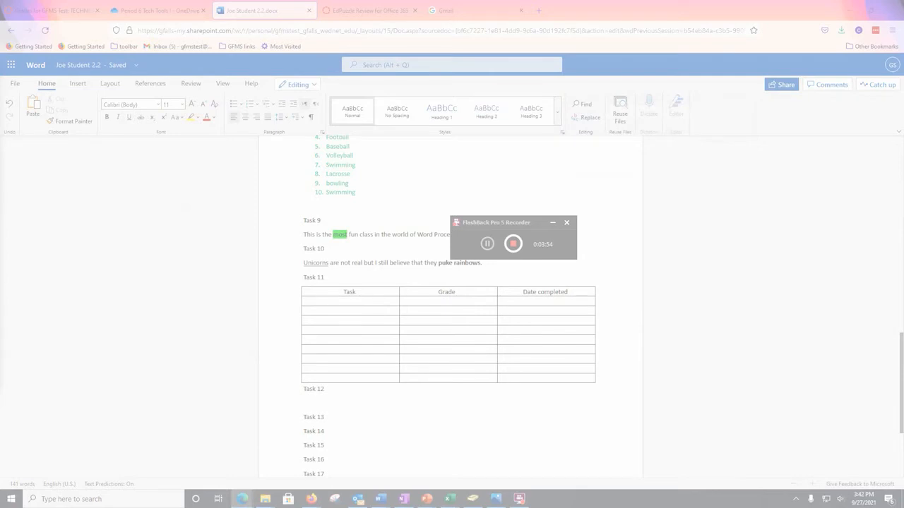
pyautogui.press('Escape')
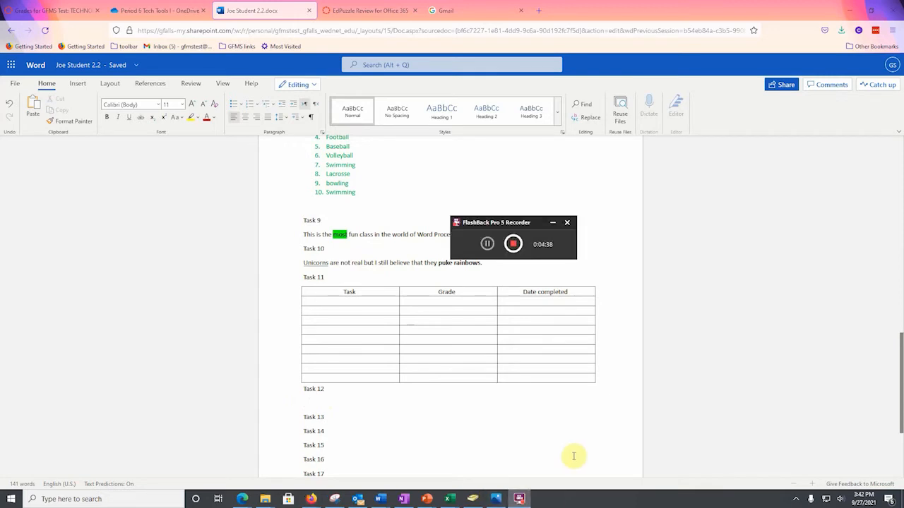
# - Paste the class grades screenshot under Task 12 and write "I think that GFMS is the School that Rocks!!!" on the line below Task 13
pyautogui.hotkey('ctrl', 'v')
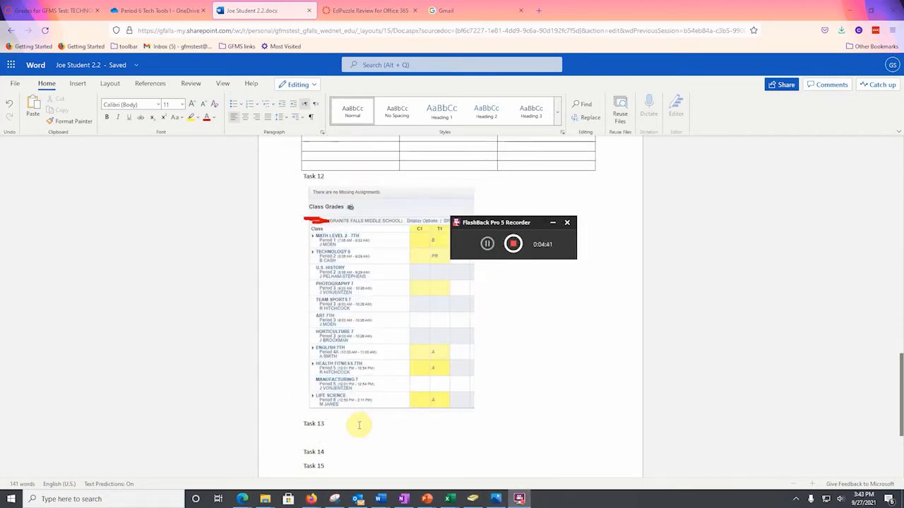
pyautogui.click(308, 433)
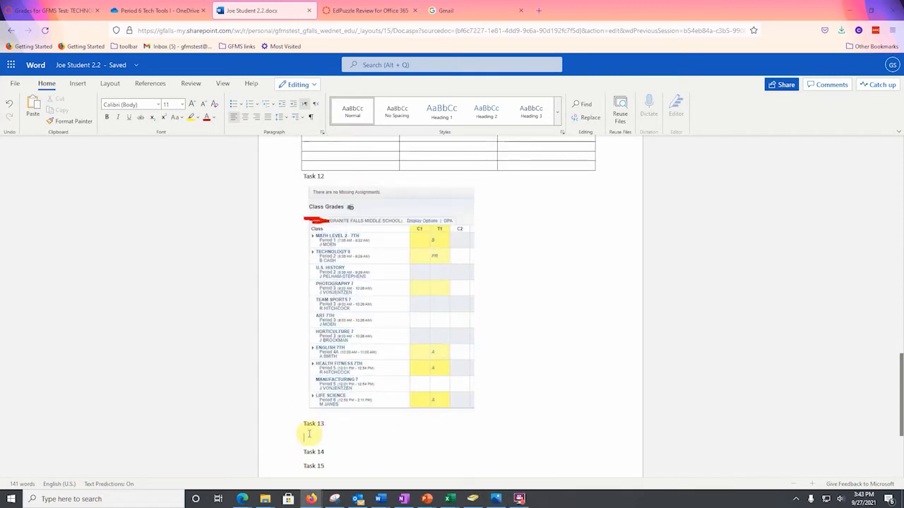
pyautogui.write('I think that GF')
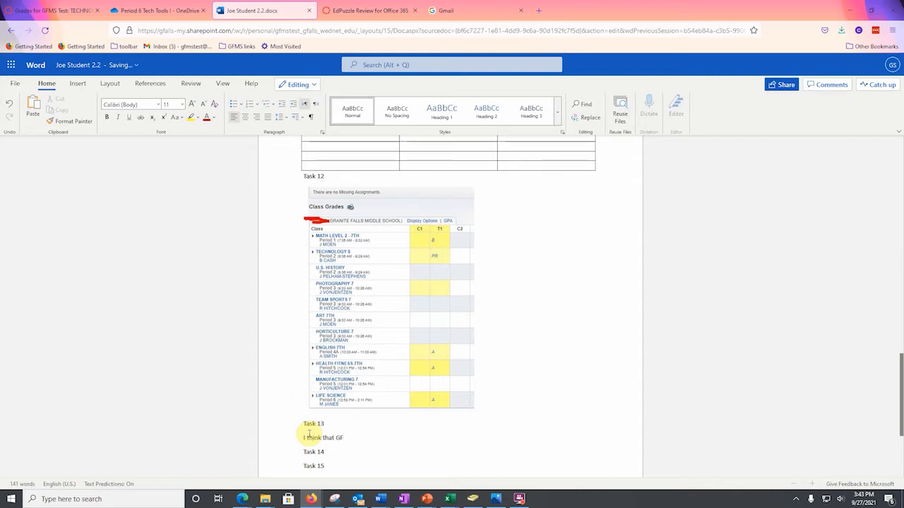
pyautogui.write('MS is the School that Rocks!!!')
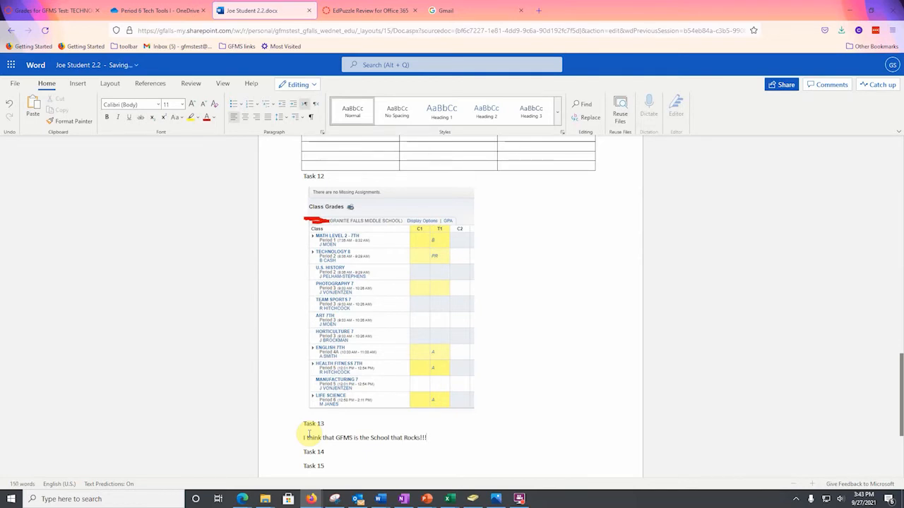
pyautogui.click(520, 499)
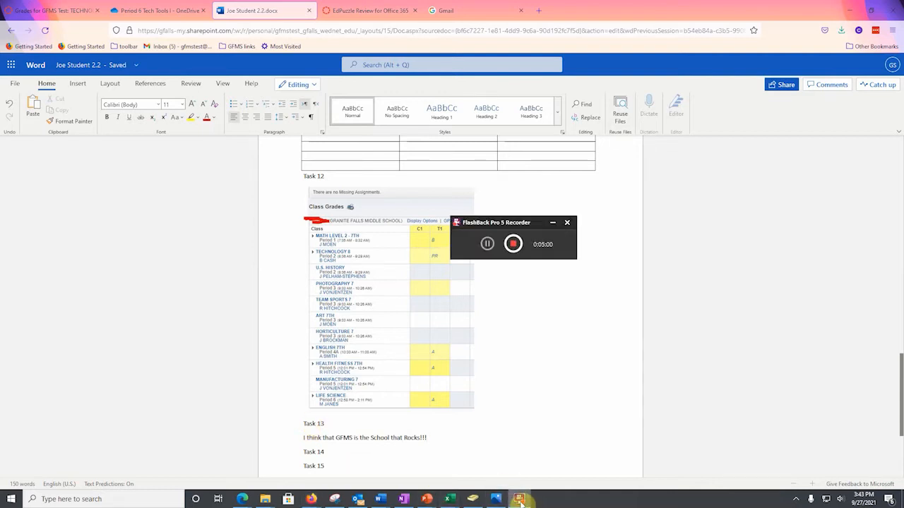
pyautogui.click(488, 244)
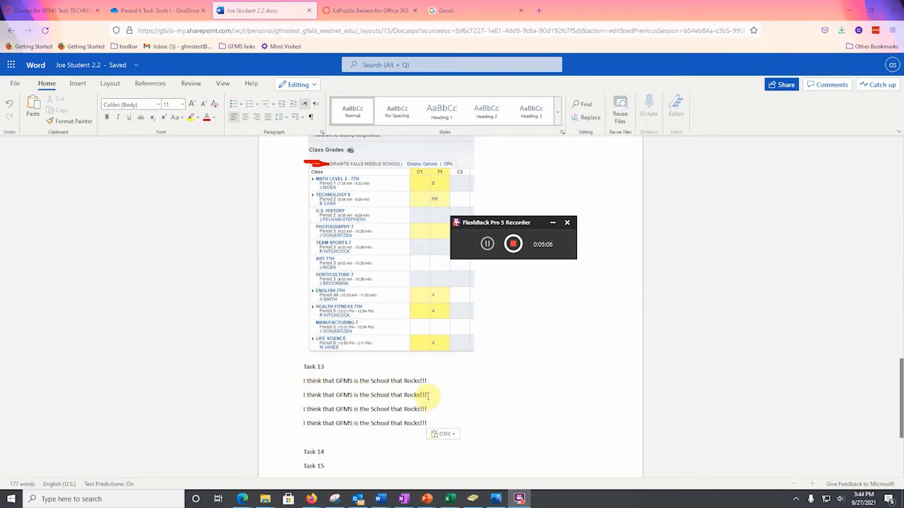
# - Change the second sentence under Task 13 to UPPER CASE
pyautogui.moveTo(428, 397); pyautogui.dragTo(295, 394)
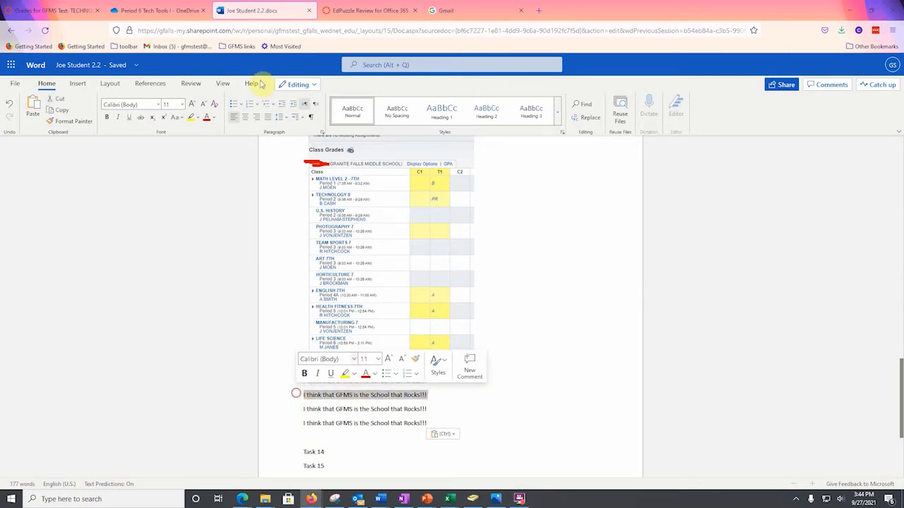
pyautogui.click(182, 119)
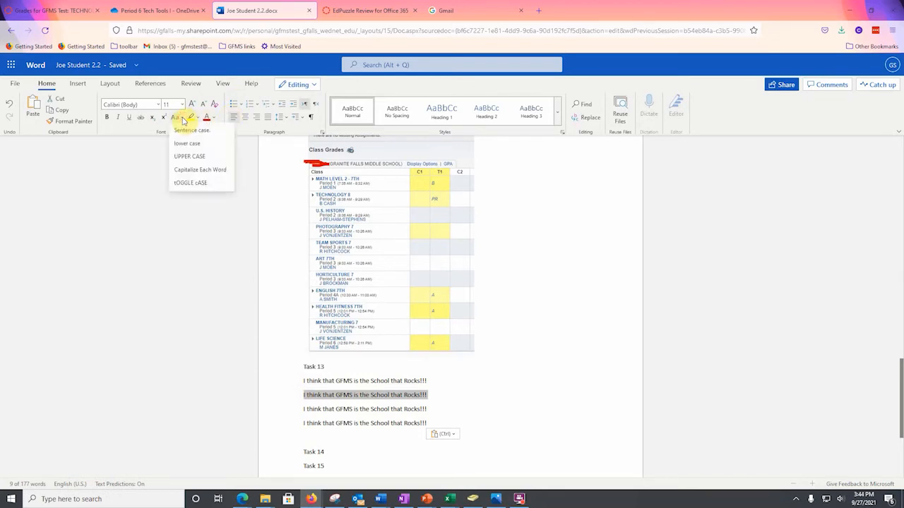
pyautogui.click(192, 158)
# - Convert the third sentence under Task 13 to lower case
pyautogui.moveTo(429, 410); pyautogui.dragTo(302, 410)
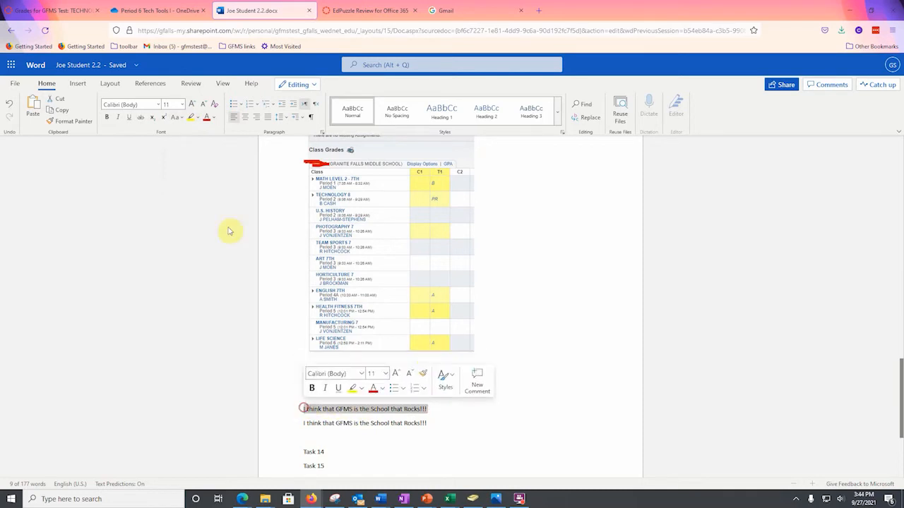
pyautogui.click(178, 117)
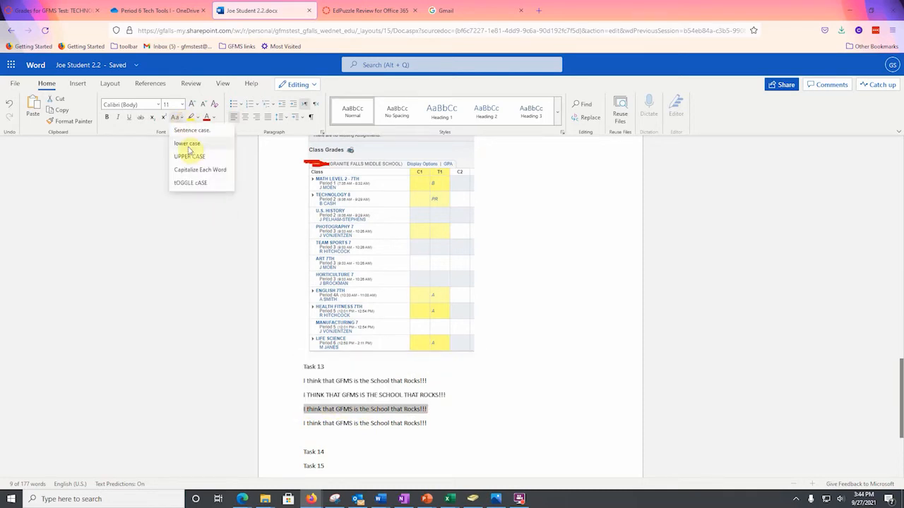
pyautogui.click(187, 144)
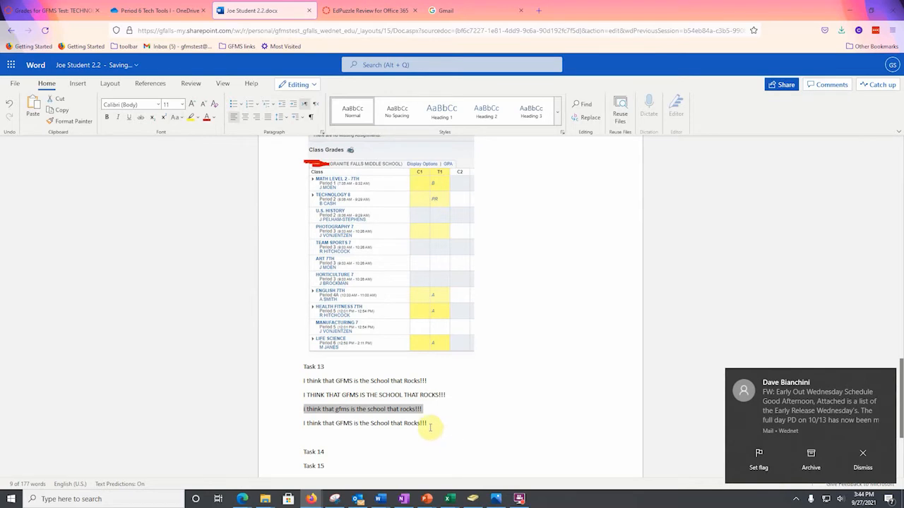
# - Apply the Capitalize Each Word case to the fourth sentence under Task 13
pyautogui.moveTo(426, 424); pyautogui.dragTo(298, 426)
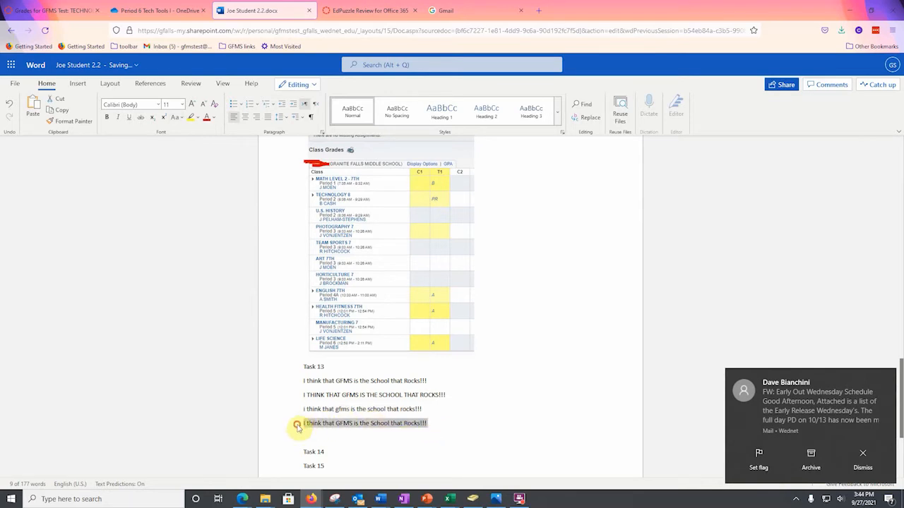
pyautogui.click(176, 118)
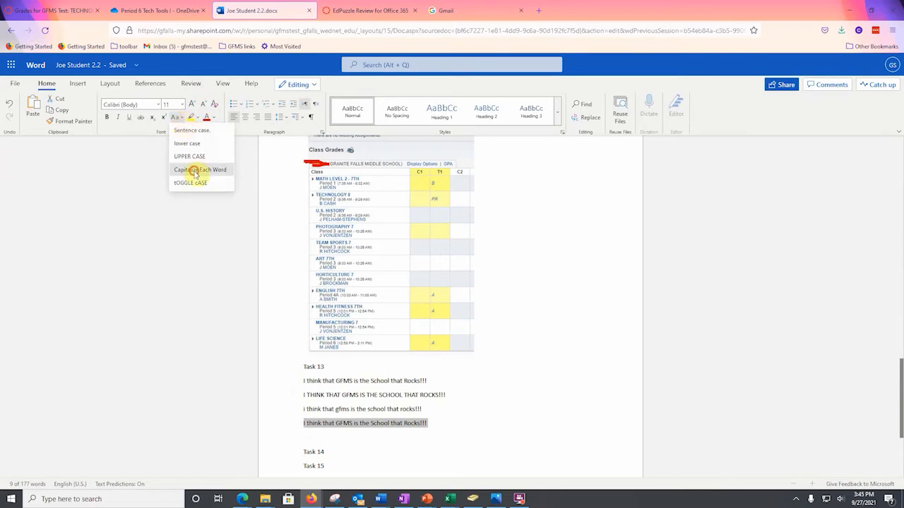
pyautogui.click(196, 170)
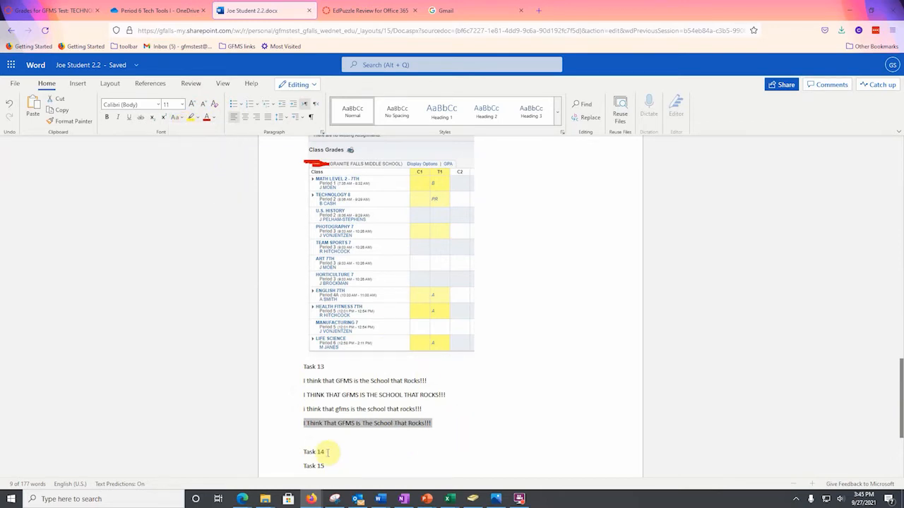
pyautogui.click(519, 498)
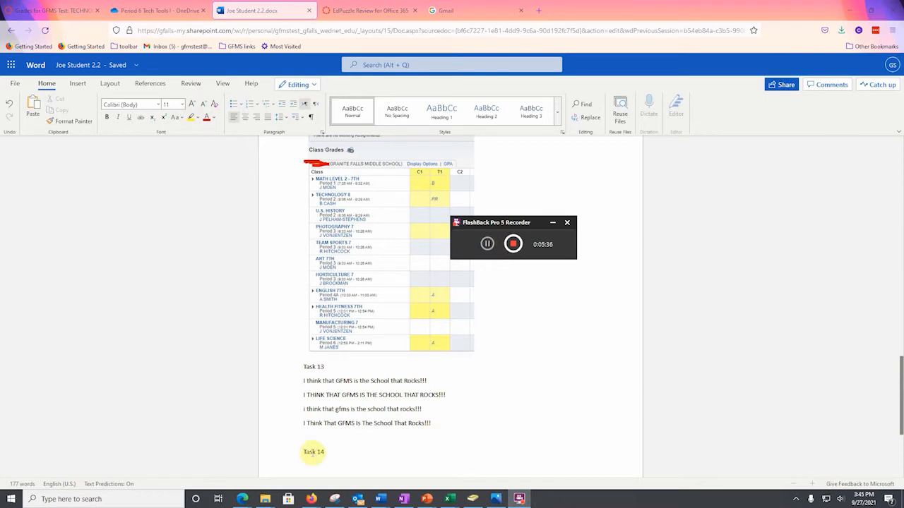
# - Write "Page numbers bottom left corner" on the empty line below Task 14
pyautogui.click(310, 460)
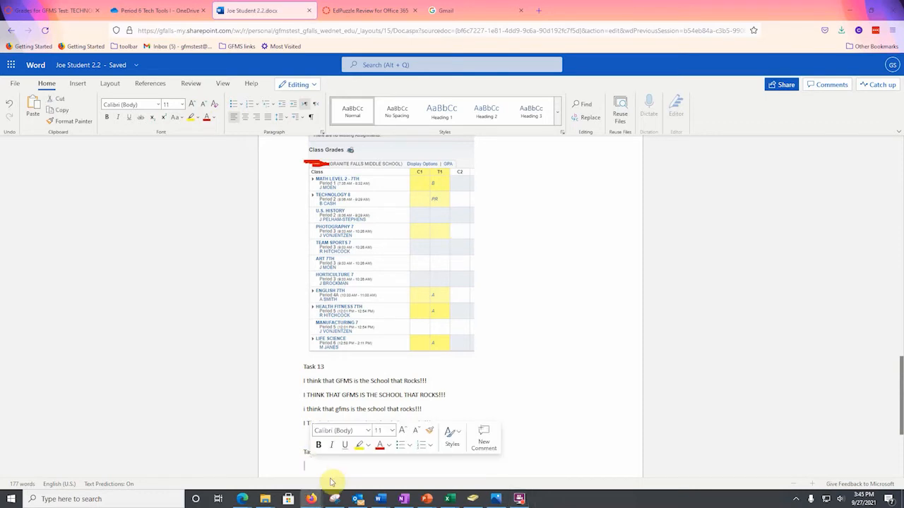
pyautogui.write('Page numb')
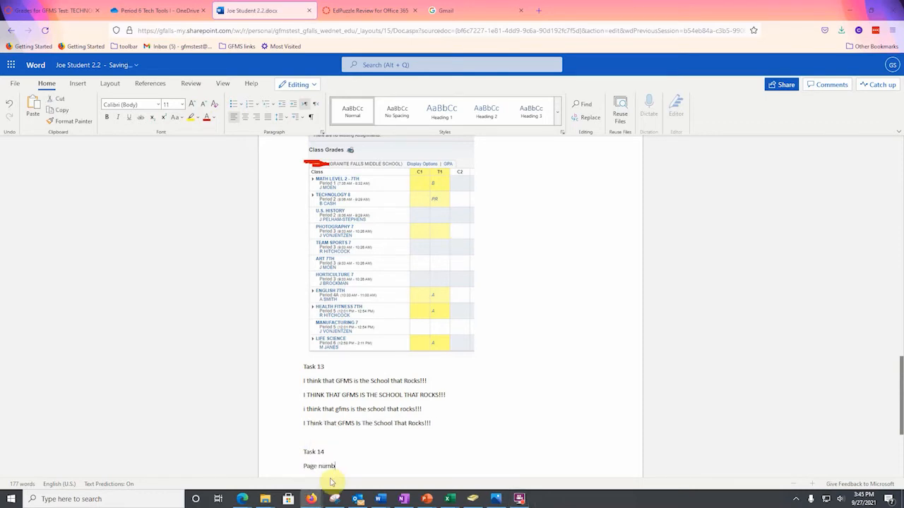
pyautogui.write('ers bottom')
pyautogui.write('left corner')
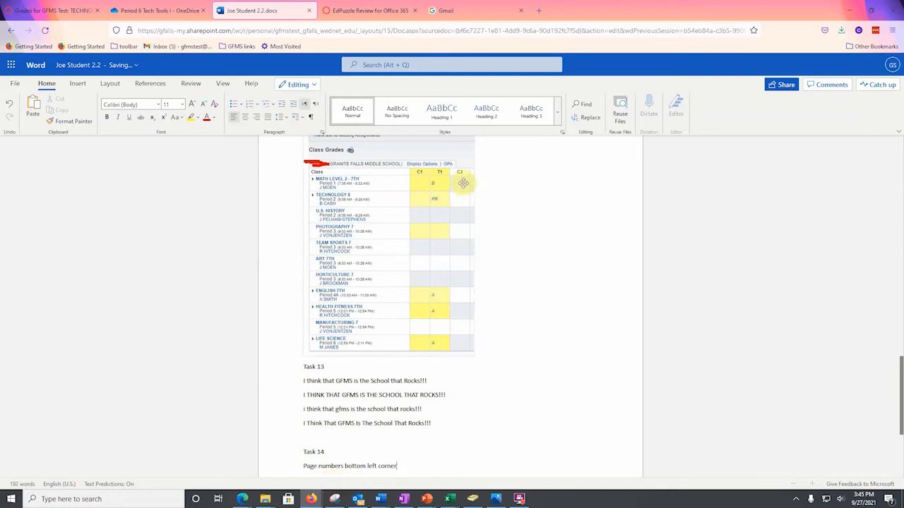
# - Add page numbers to the document's footer at the bottom left corner of the pages and return to the body text
pyautogui.click(79, 84)
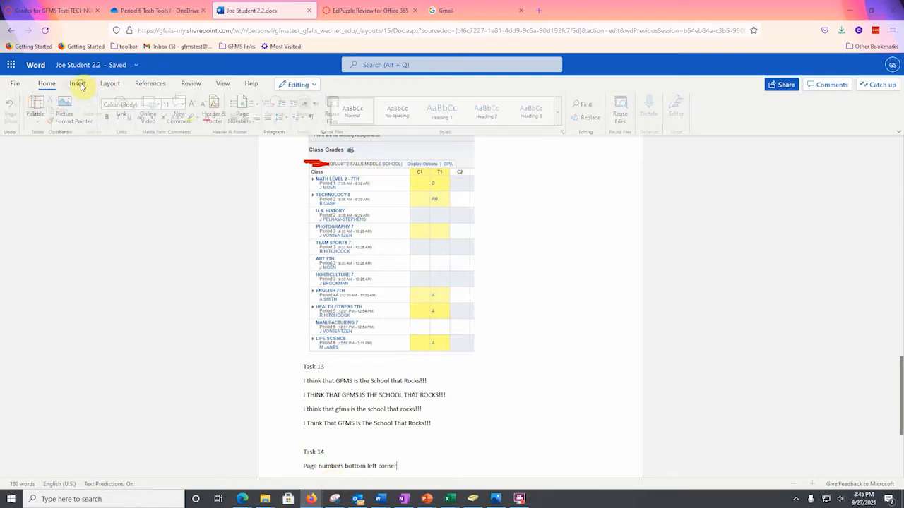
pyautogui.click(253, 121)
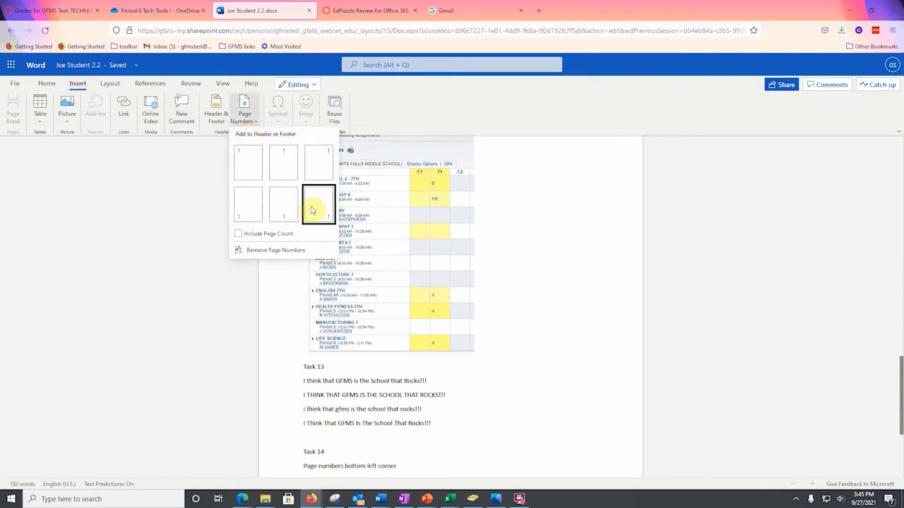
pyautogui.click(256, 212)
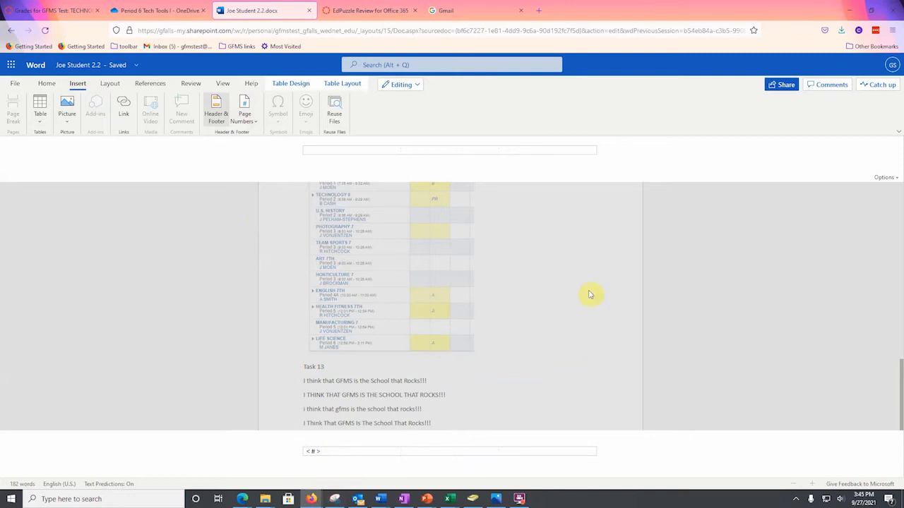
pyautogui.click(501, 306)
# - Paste the copied Canvas dashboard screenshot on a new line below Task 15
pyautogui.scroll(-3, 538, 310)
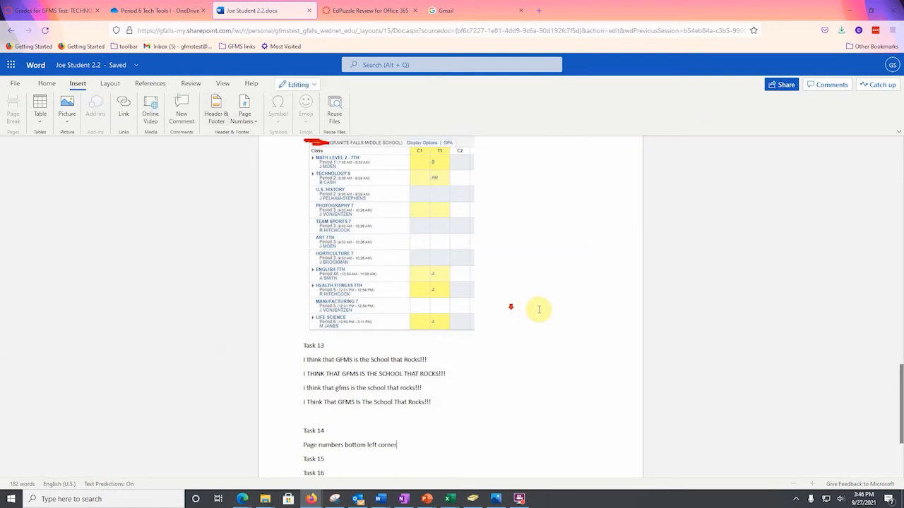
pyautogui.scroll(1, 539, 310)
pyautogui.scroll(3, 540, 311)
pyautogui.scroll(3, 538, 311)
pyautogui.scroll(-3, 539, 311)
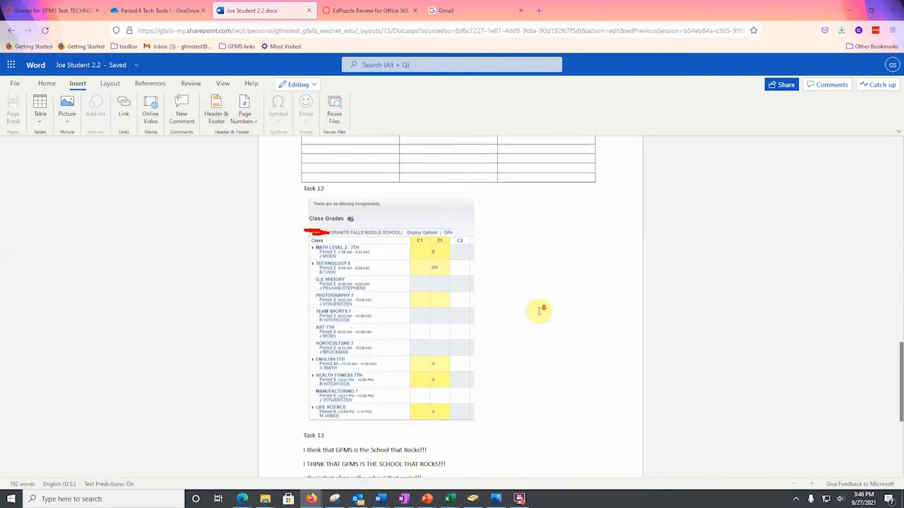
pyautogui.scroll(2, 538, 311)
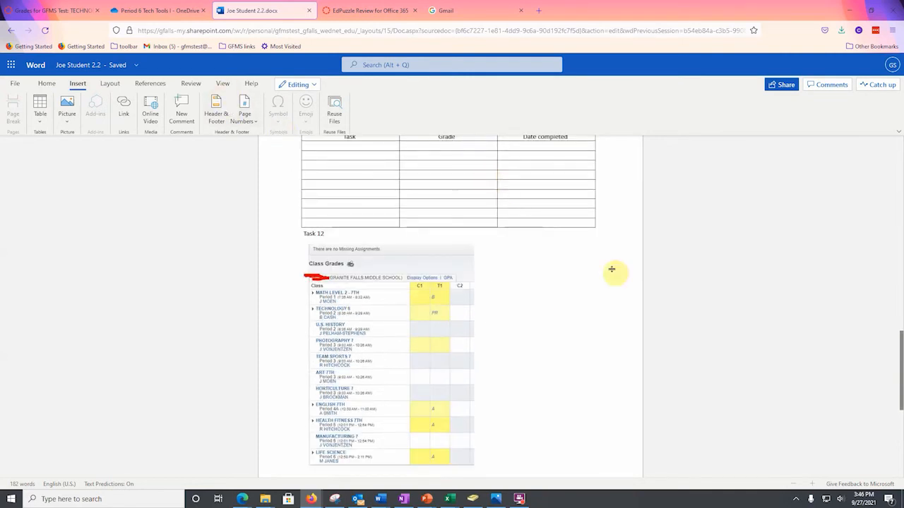
pyautogui.scroll(-4, 533, 336)
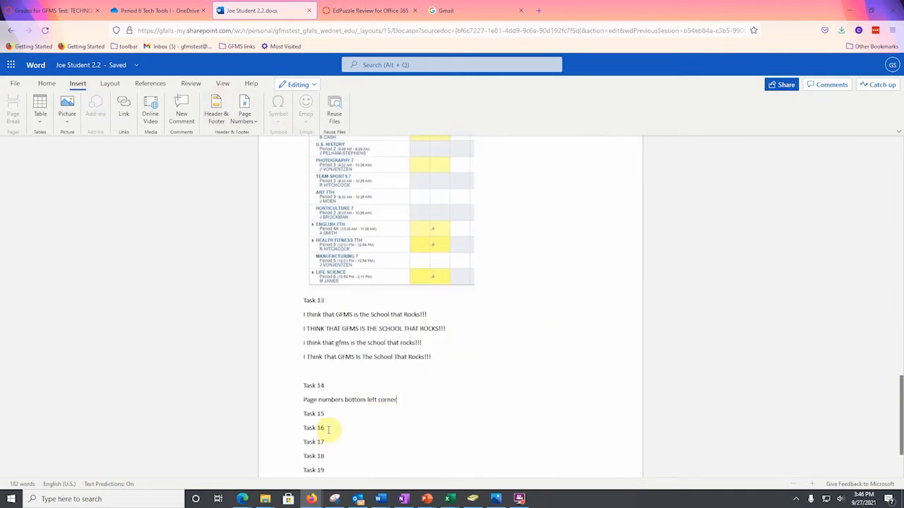
pyautogui.click(327, 416)
pyautogui.press('Return')
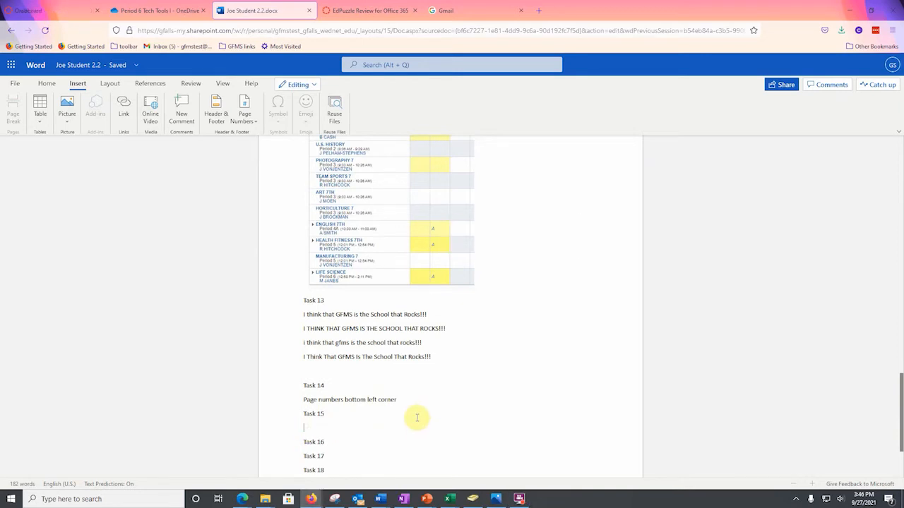
pyautogui.hotkey('ctrl', 'v')
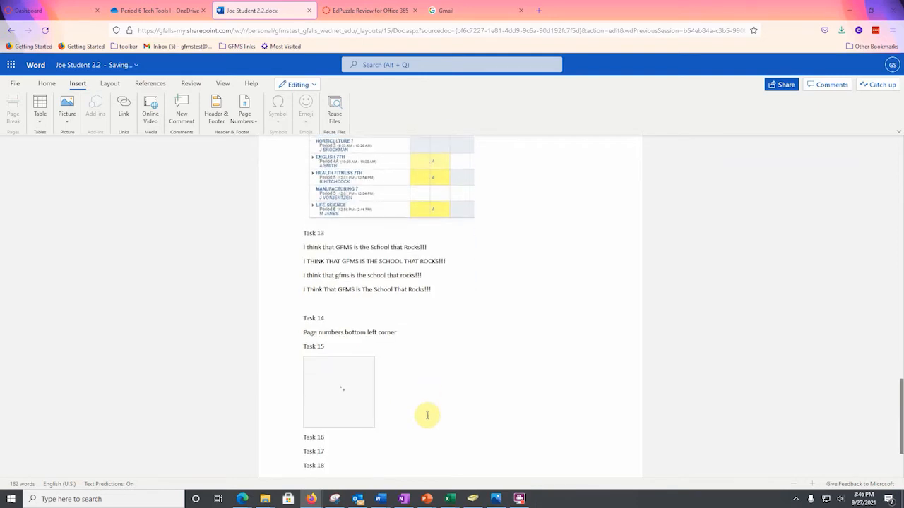
# - Add a line below Task 16 containing the teacher's title and name followed by "Canvas"
pyautogui.click(332, 455)
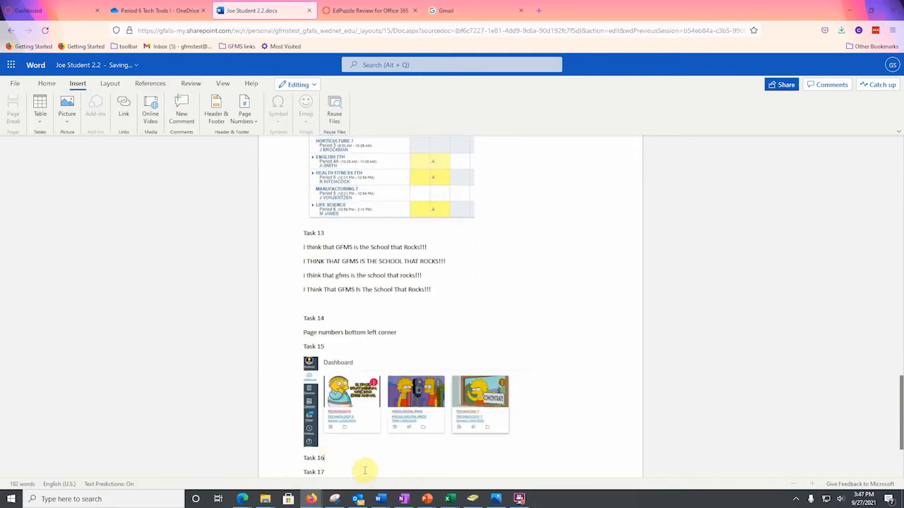
pyautogui.press('Return')
pyautogui.scroll(-2, 349, 455)
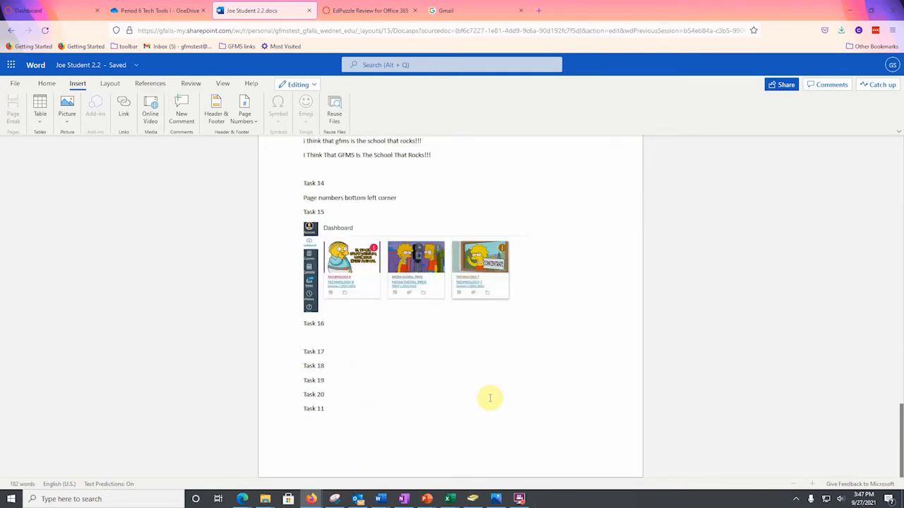
pyautogui.write('Mr. Cash Canvas')
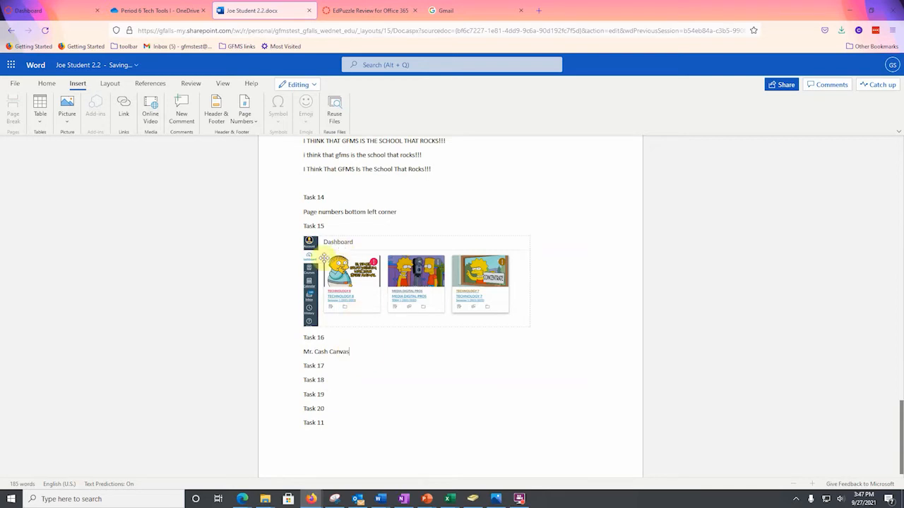
pyautogui.scroll(1, 361, 381)
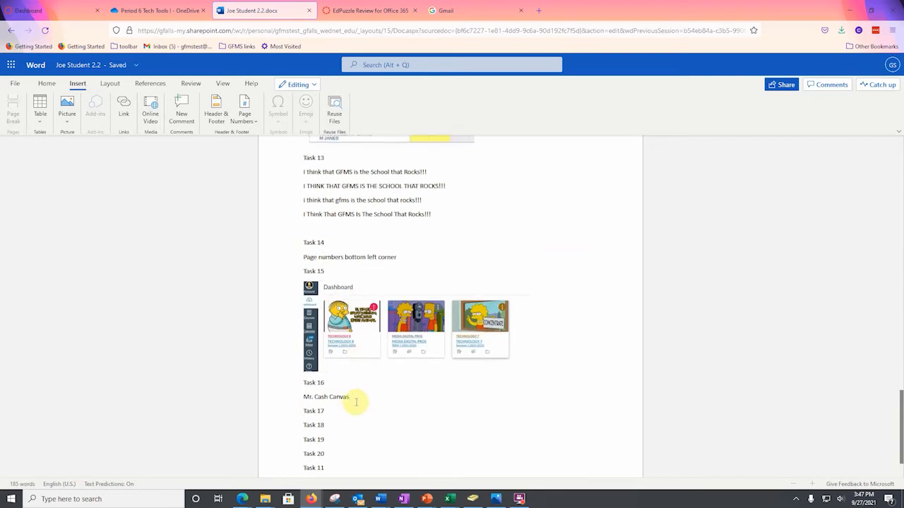
pyautogui.click(357, 402)
pyautogui.moveTo(351, 396); pyautogui.dragTo(307, 396)
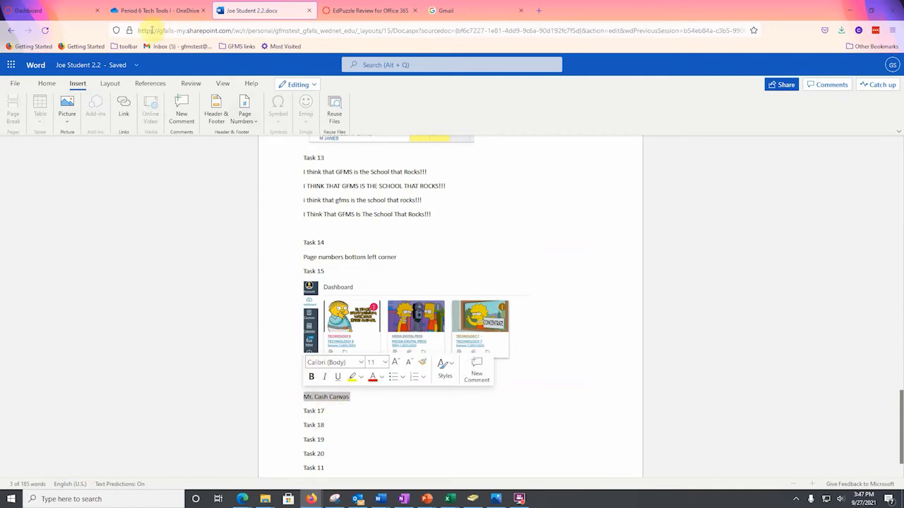
pyautogui.click(57, 12)
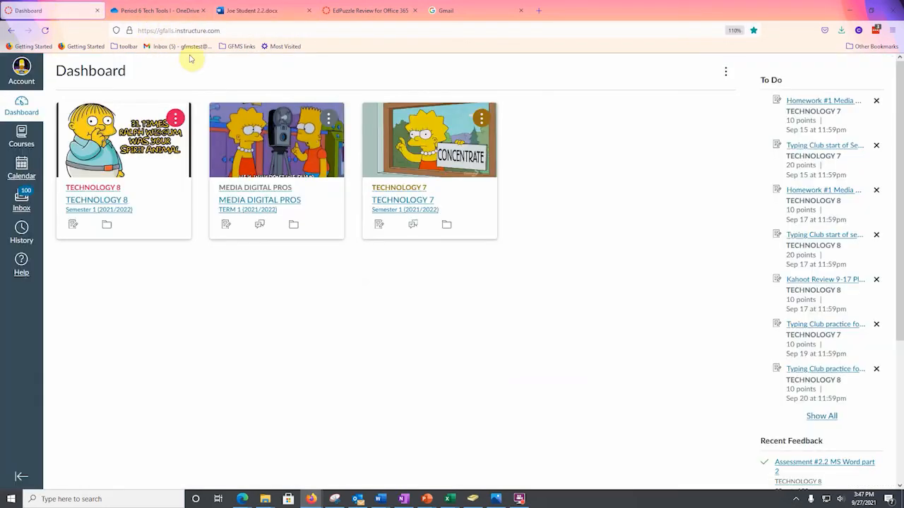
pyautogui.click(216, 30)
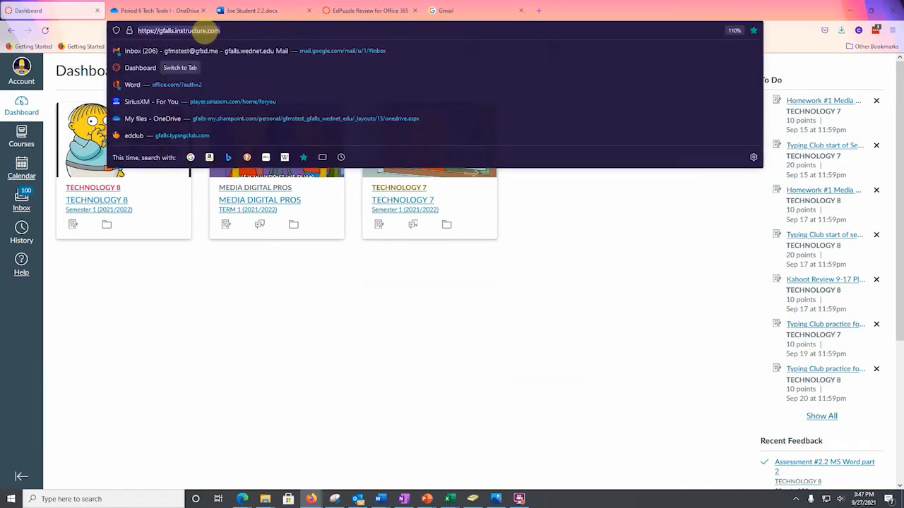
pyautogui.rightClick(204, 31)
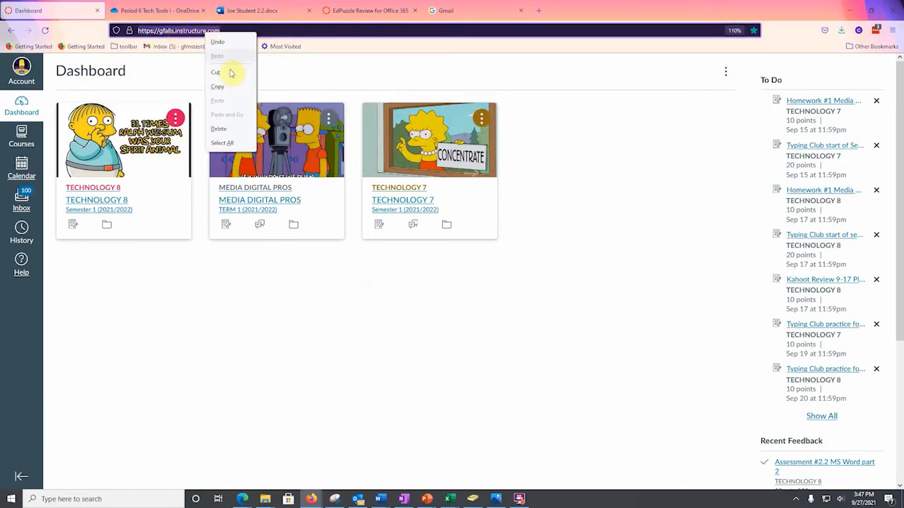
pyautogui.click(218, 87)
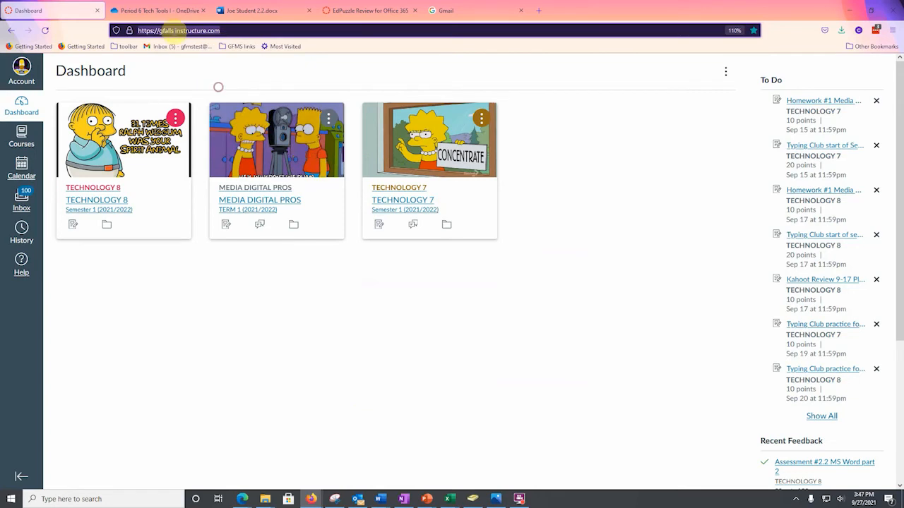
pyautogui.click(247, 11)
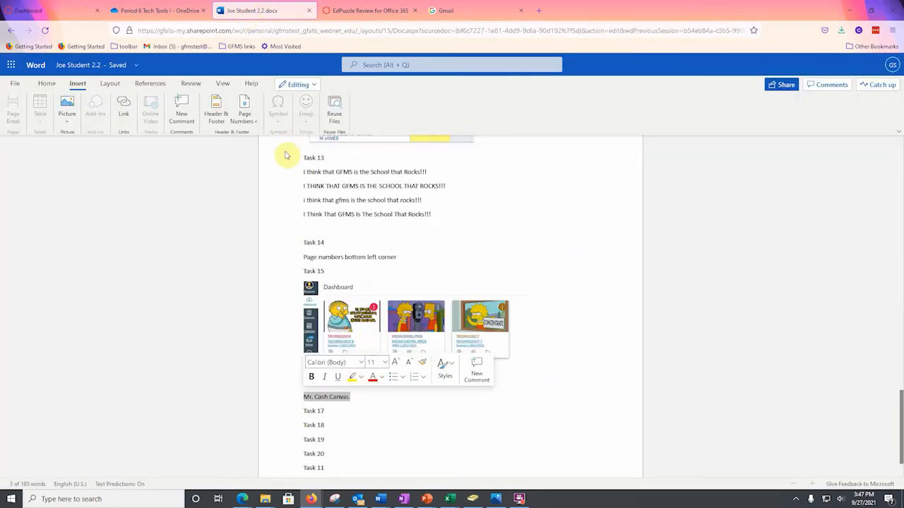
pyautogui.click(126, 107)
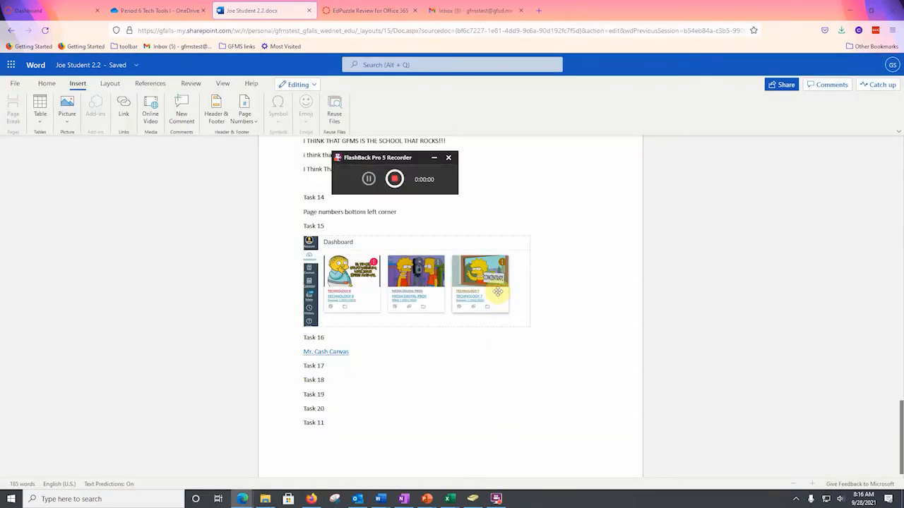
# - Write "-23" on a new line below Task 17
pyautogui.moveTo(389, 160); pyautogui.dragTo(737, 444)
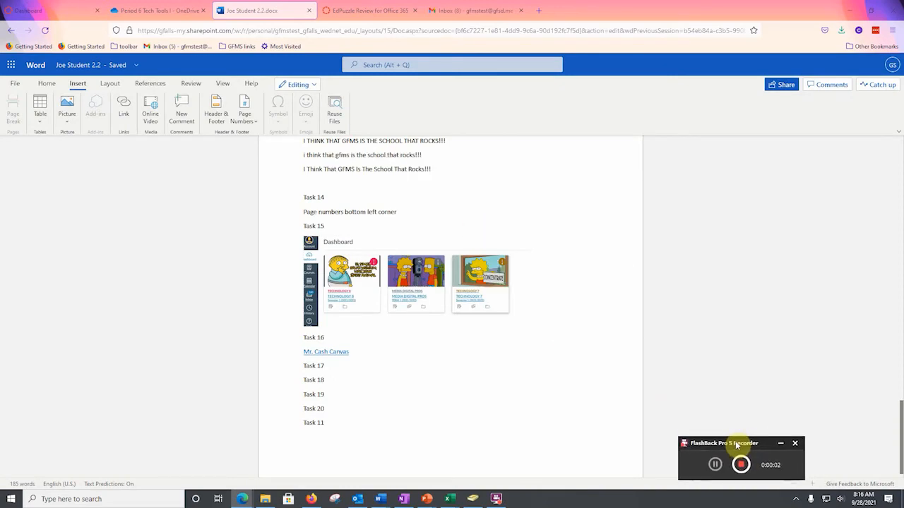
pyautogui.click(329, 365)
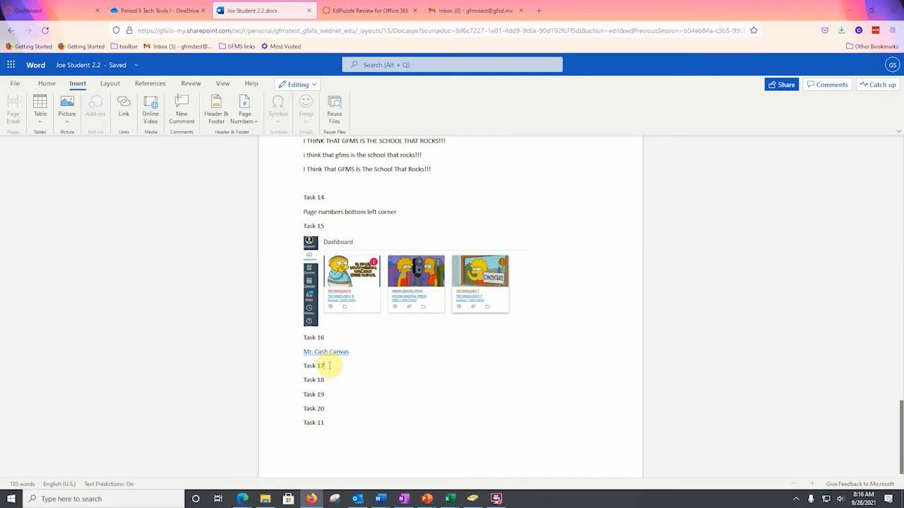
pyautogui.press('Return')
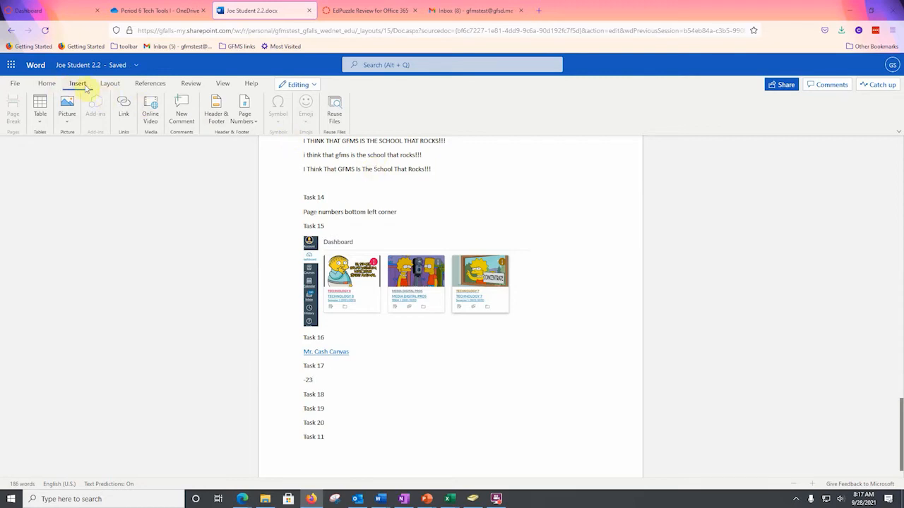
pyautogui.click(46, 84)
pyautogui.click(80, 83)
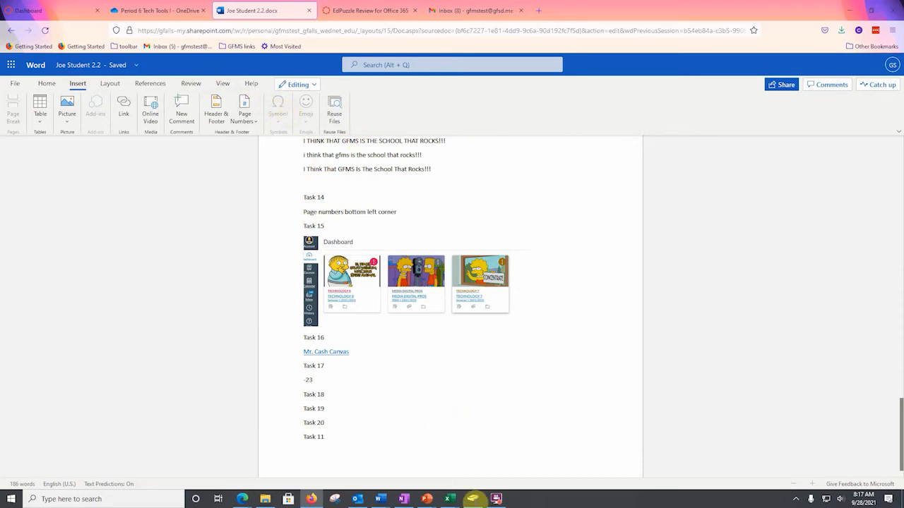
pyautogui.click(500, 499)
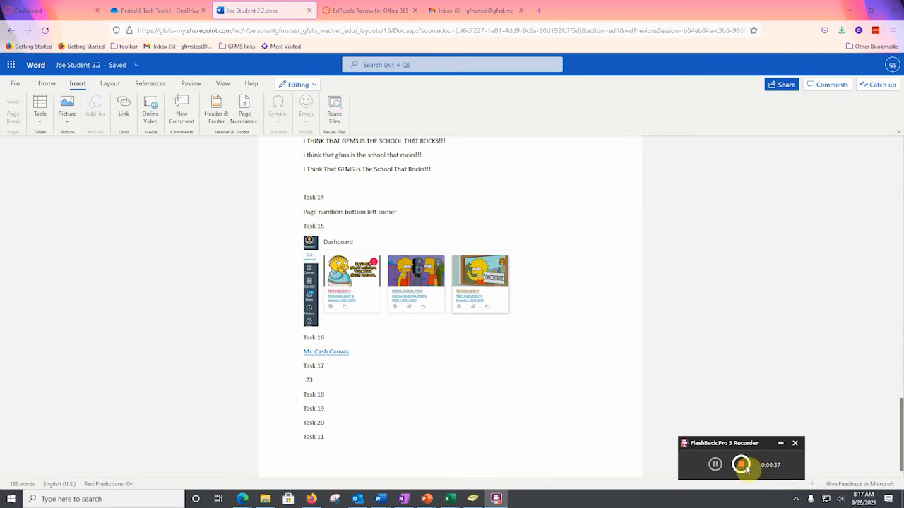
pyautogui.click(716, 466)
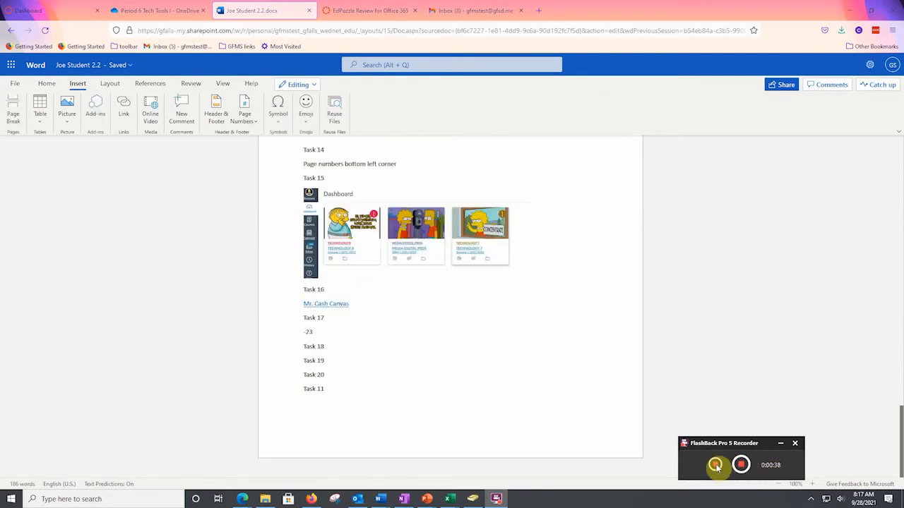
# - Insert the degree symbol (°) directly after "-23" below Task 17
pyautogui.click(280, 113)
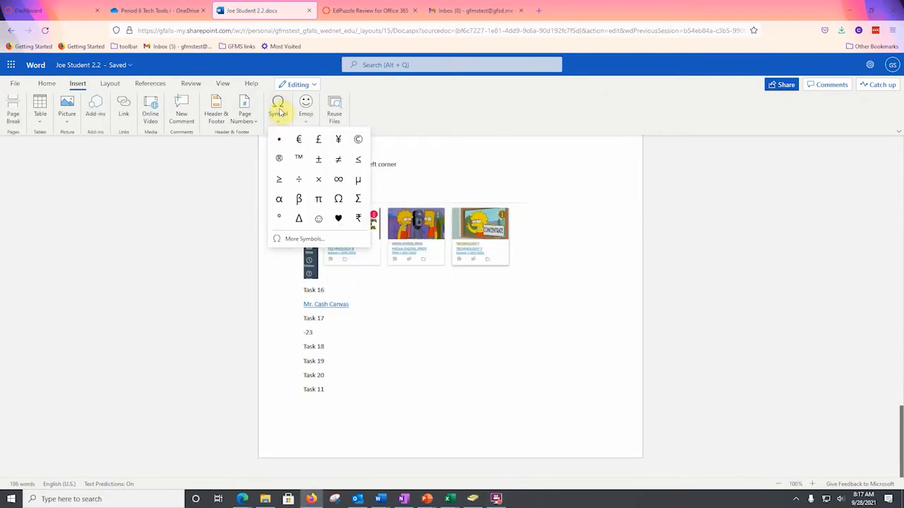
pyautogui.click(279, 218)
pyautogui.scroll(-15, 377, 204)
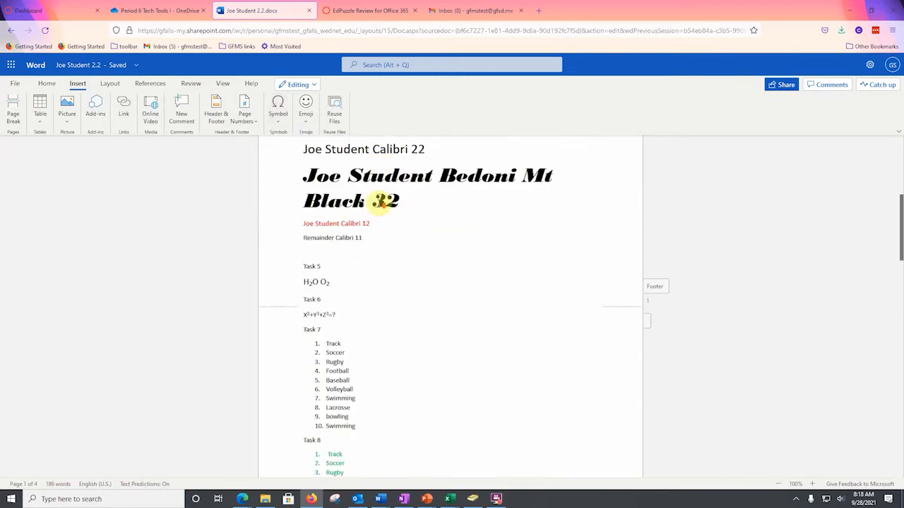
pyautogui.scroll(-4, 377, 204)
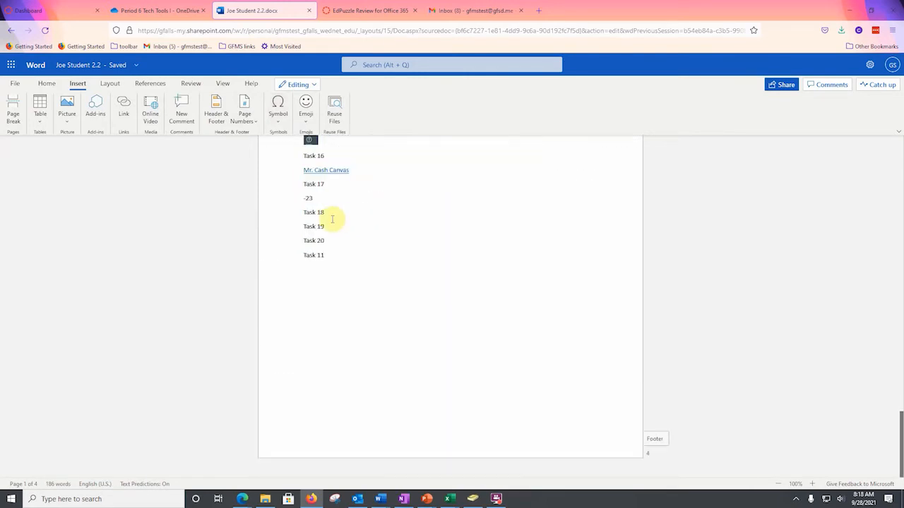
pyautogui.click(317, 201)
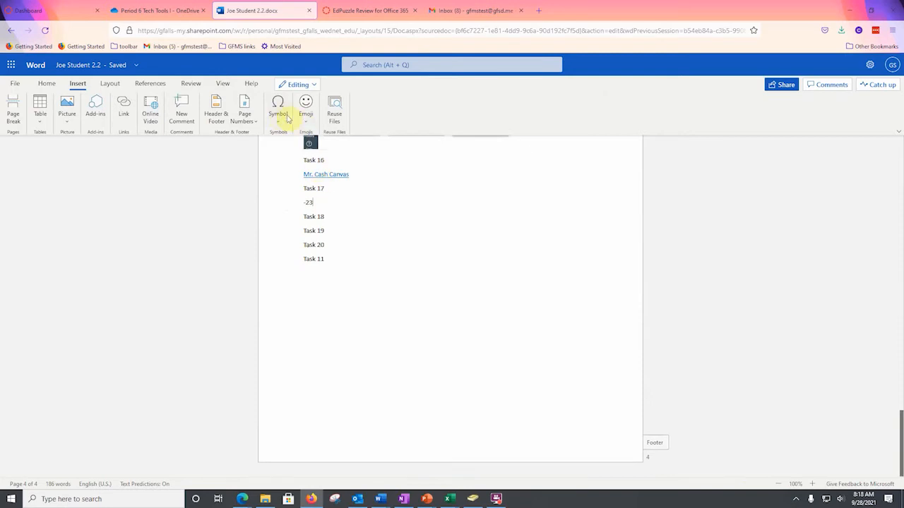
pyautogui.click(278, 112)
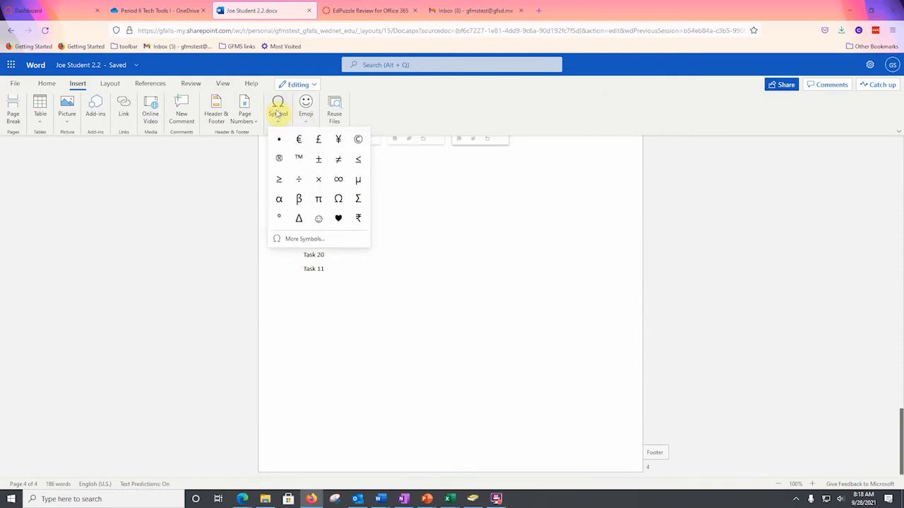
pyautogui.click(278, 218)
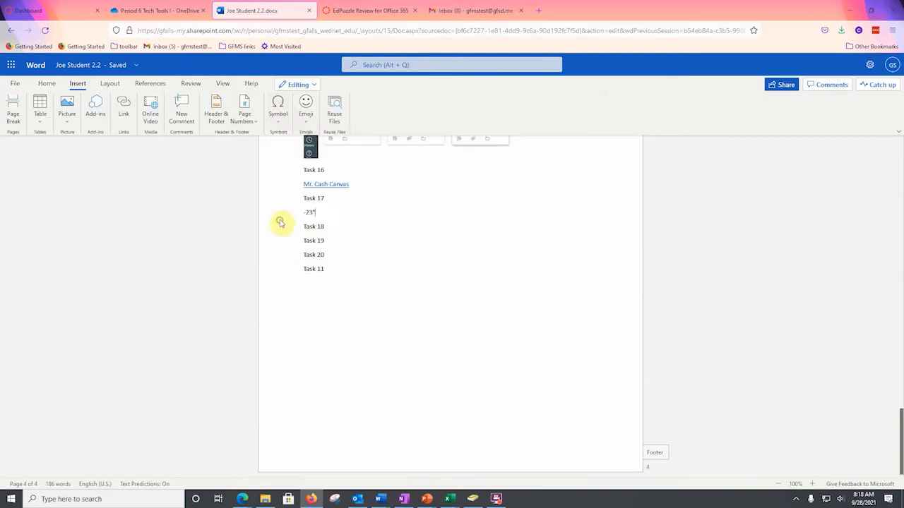
# - Capture the OneDrive folder Period 6 Tech Tools I with Snipping Tool and paste the screenshot on a new line below Task 18
pyautogui.click(329, 226)
pyautogui.press('Return')
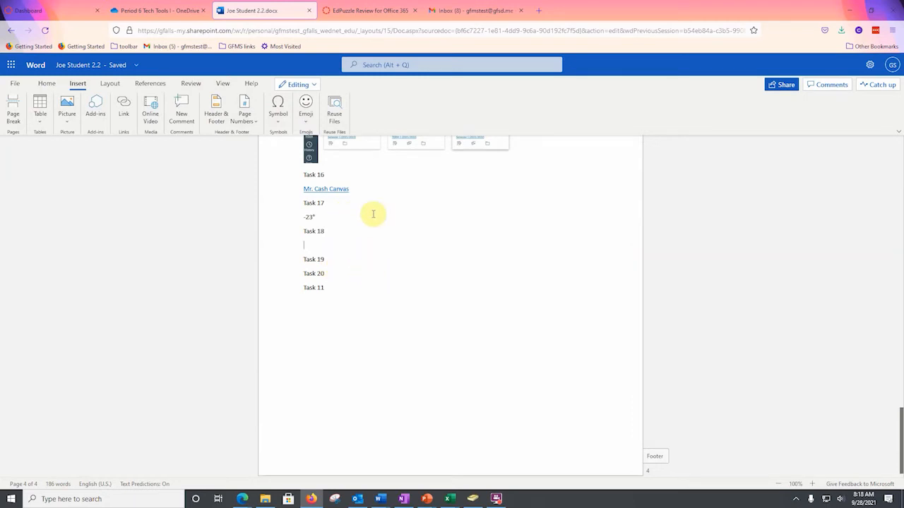
pyautogui.click(168, 10)
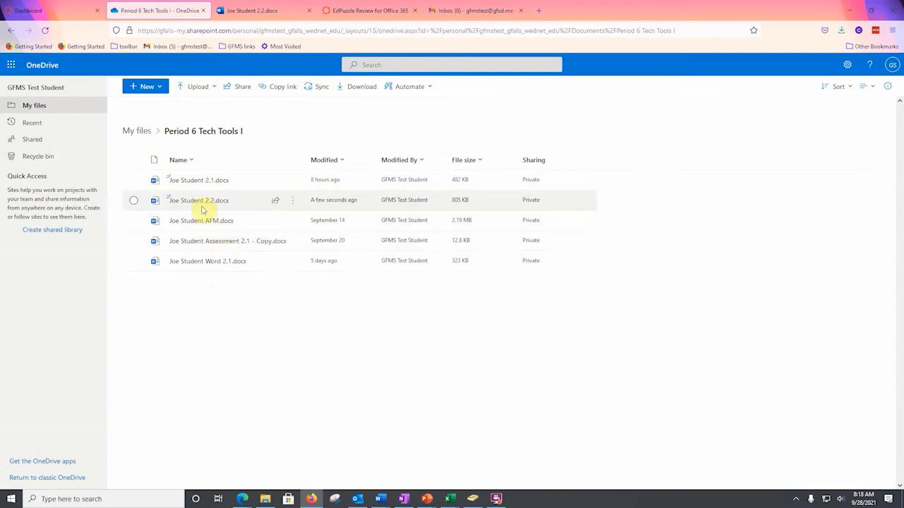
pyautogui.click(340, 502)
pyautogui.click(584, 126)
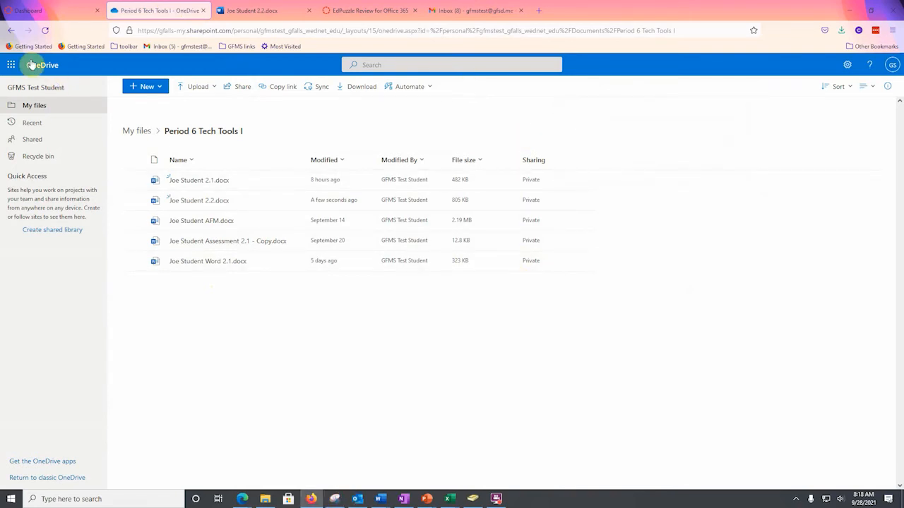
pyautogui.moveTo(5, 22); pyautogui.dragTo(601, 309)
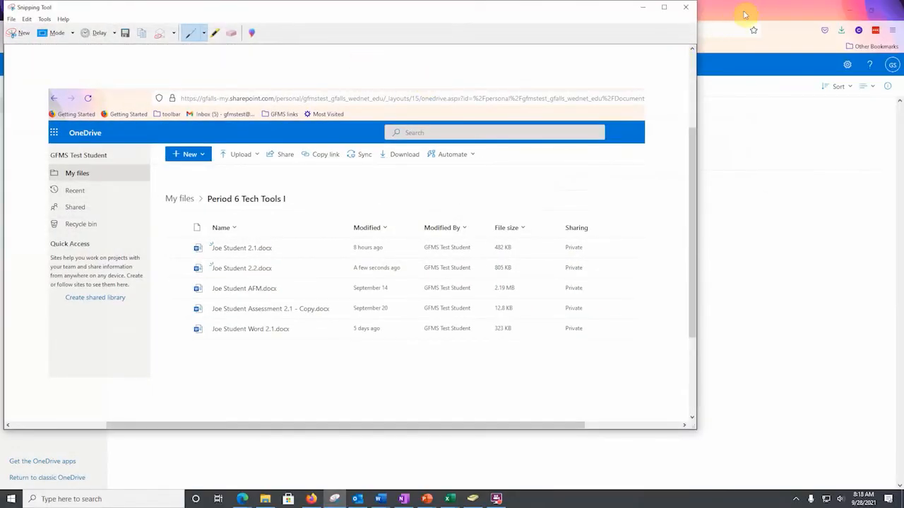
pyautogui.click(748, 18)
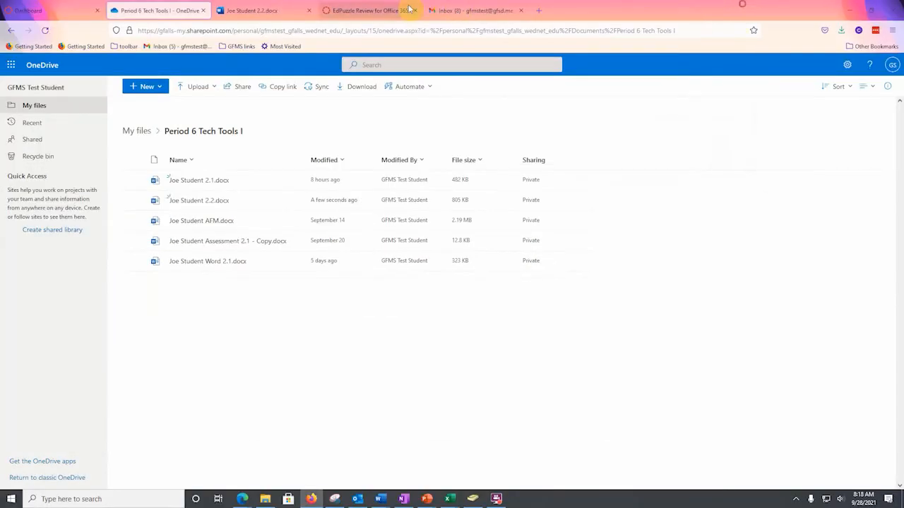
pyautogui.click(265, 10)
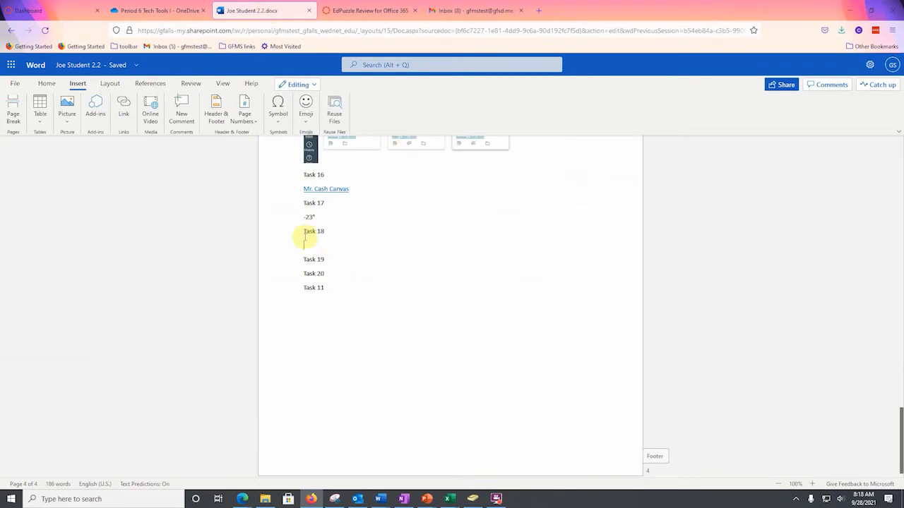
pyautogui.hotkey('ctrl', 'v')
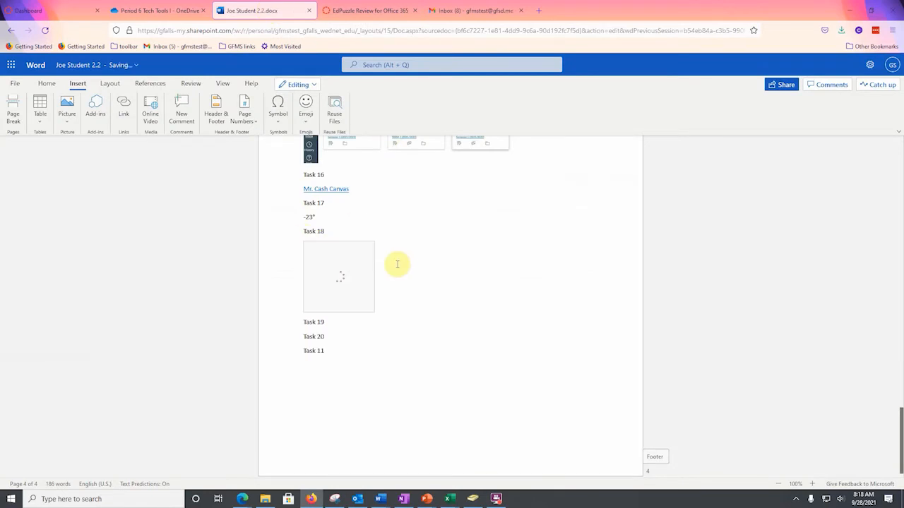
# - Add a blank line directly below the Task 19 heading
pyautogui.click(325, 363)
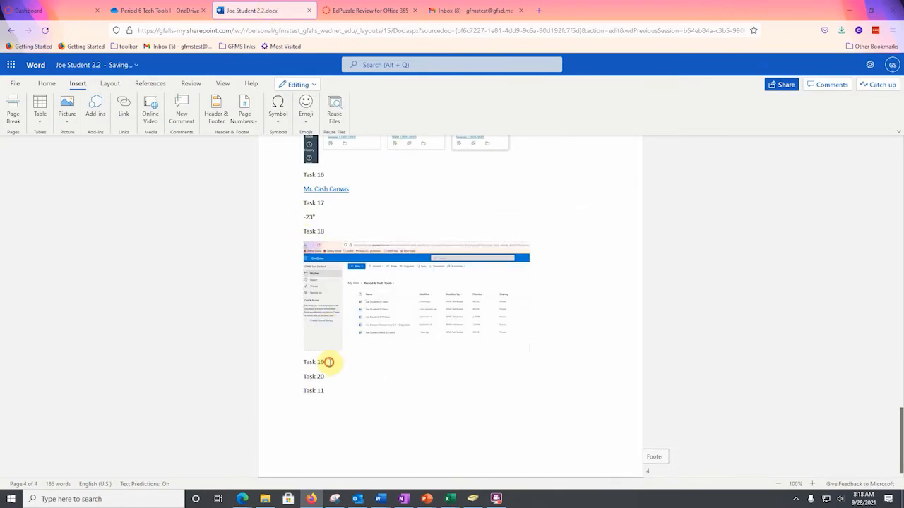
pyautogui.press('Return')
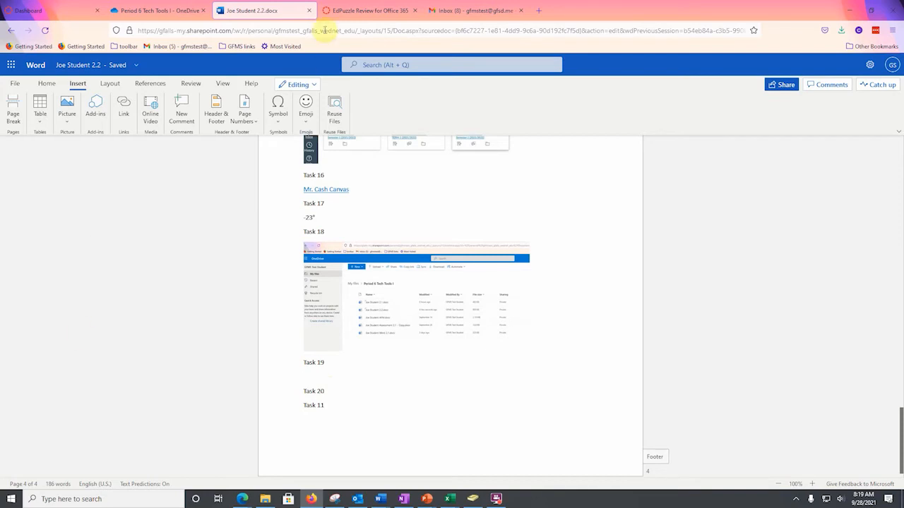
# - Search the web in a new browser tab for "lewis and clark wikipedia" and open the Lewis and Clark Expedition Wikipedia article
pyautogui.click(539, 10)
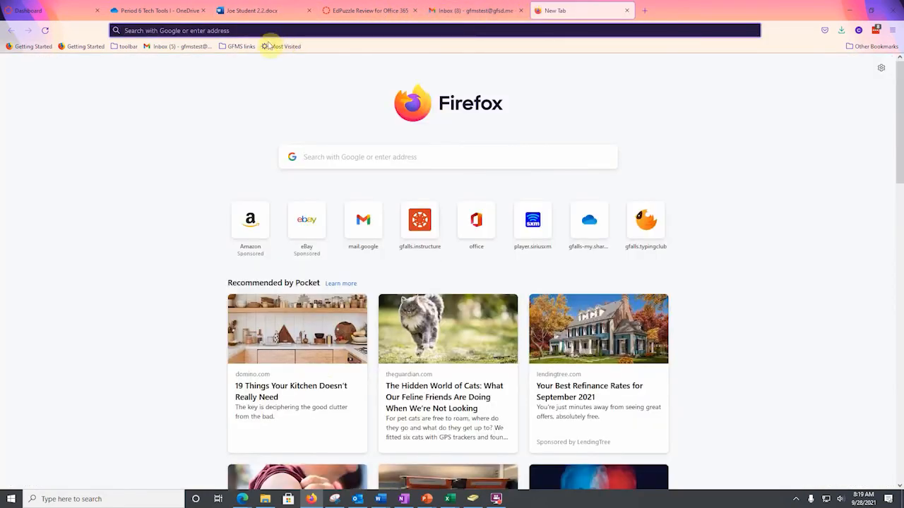
pyautogui.click(305, 157)
pyautogui.write('lew')
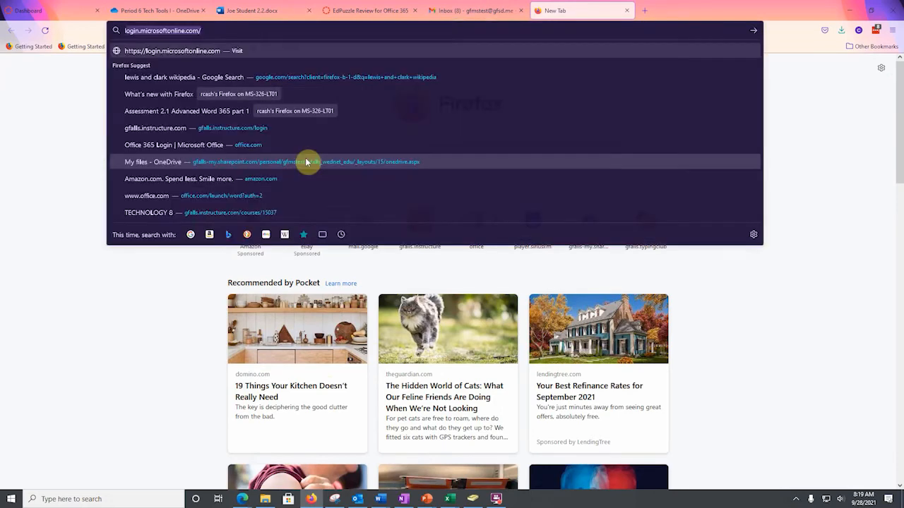
pyautogui.write('e')
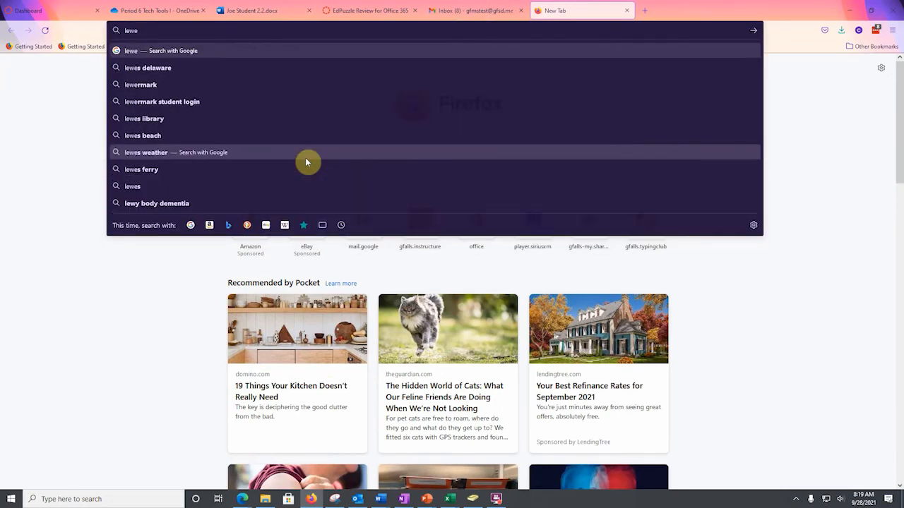
pyautogui.press('BackSpace')
pyautogui.write('is and ')
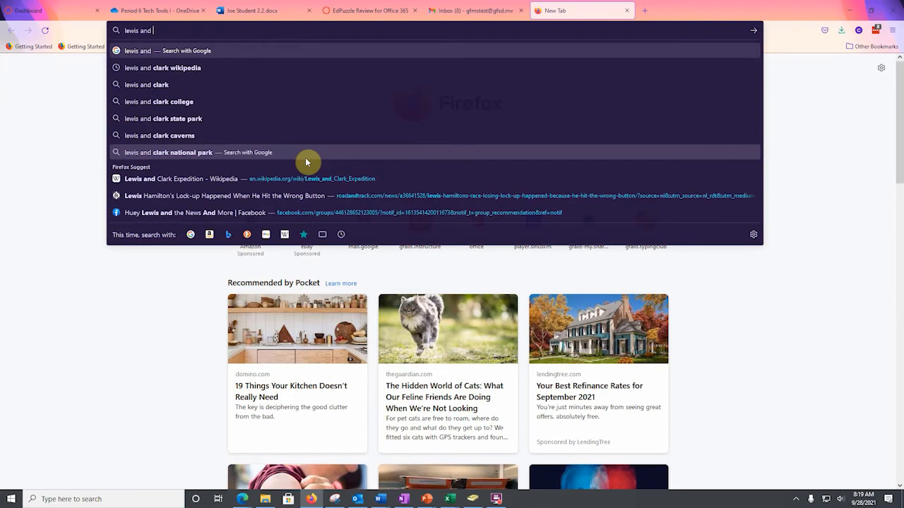
pyautogui.write('clark w')
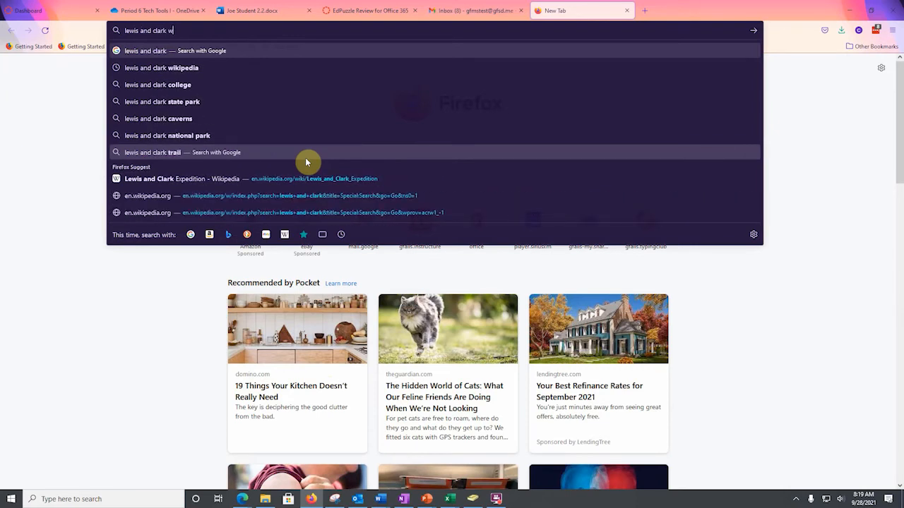
pyautogui.write('ikipe')
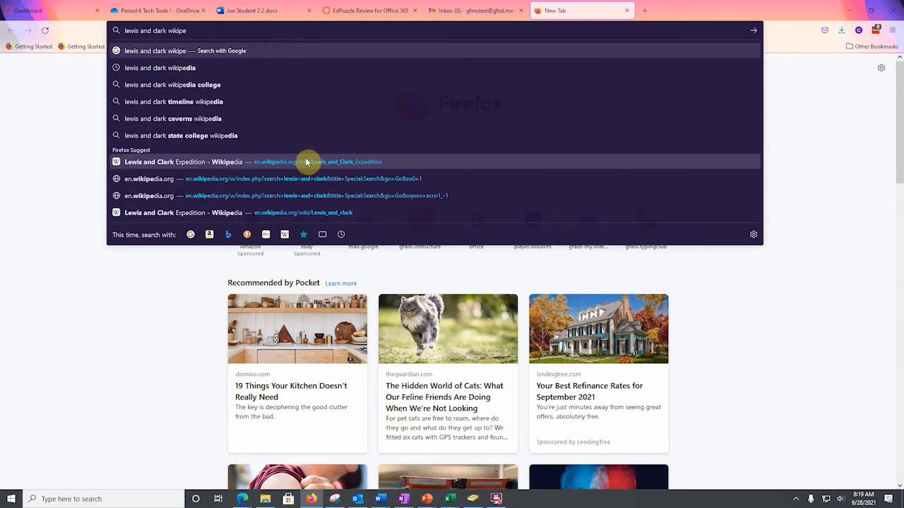
pyautogui.write('dia')
pyautogui.press('Return')
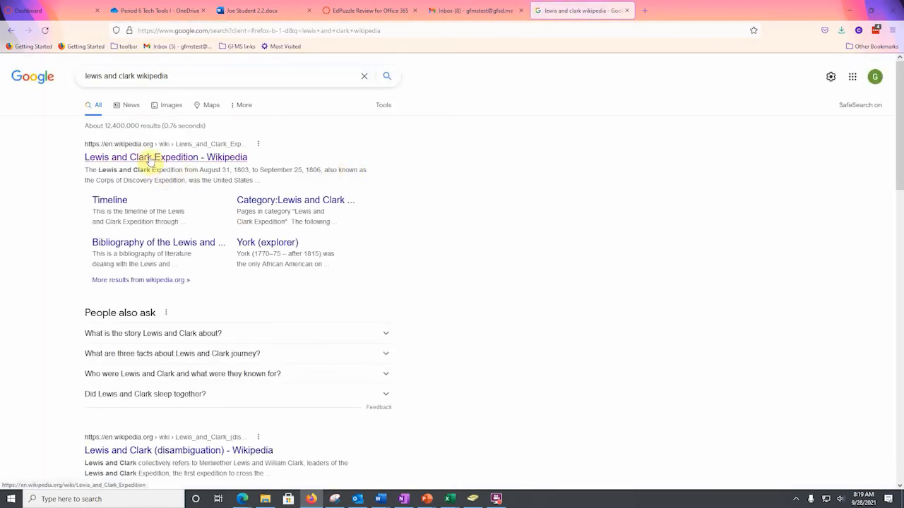
pyautogui.click(149, 161)
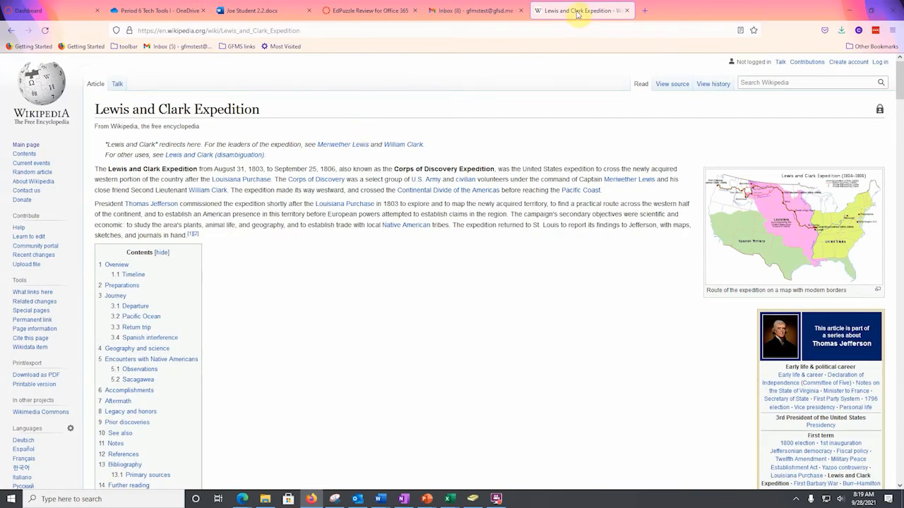
# - Move the Wikipedia article into its own window and arrange it side by side with the Word document, article on the right half
pyautogui.moveTo(577, 11); pyautogui.dragTo(585, 75)
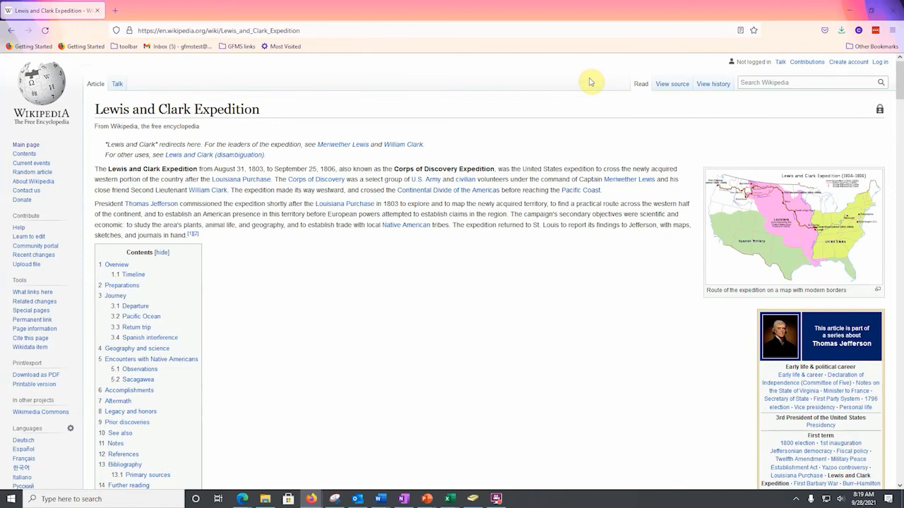
pyautogui.press('super+Right')
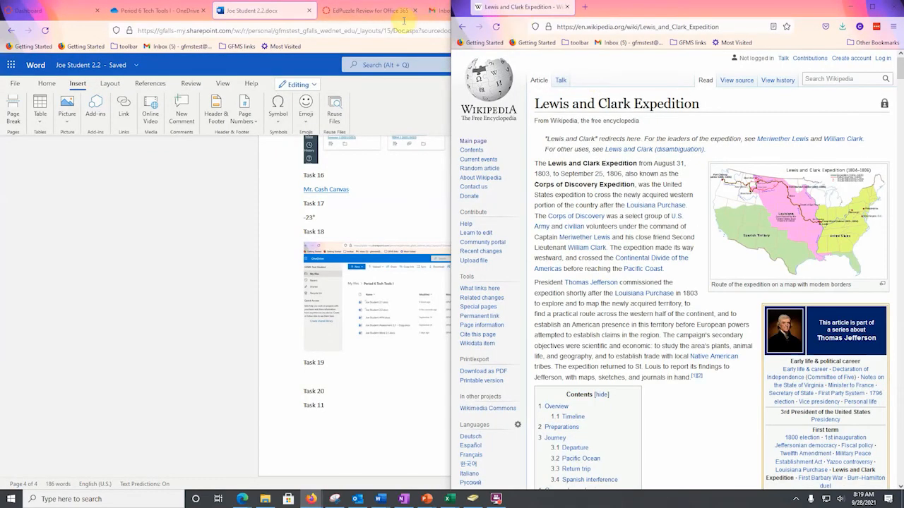
pyautogui.click(175, 282)
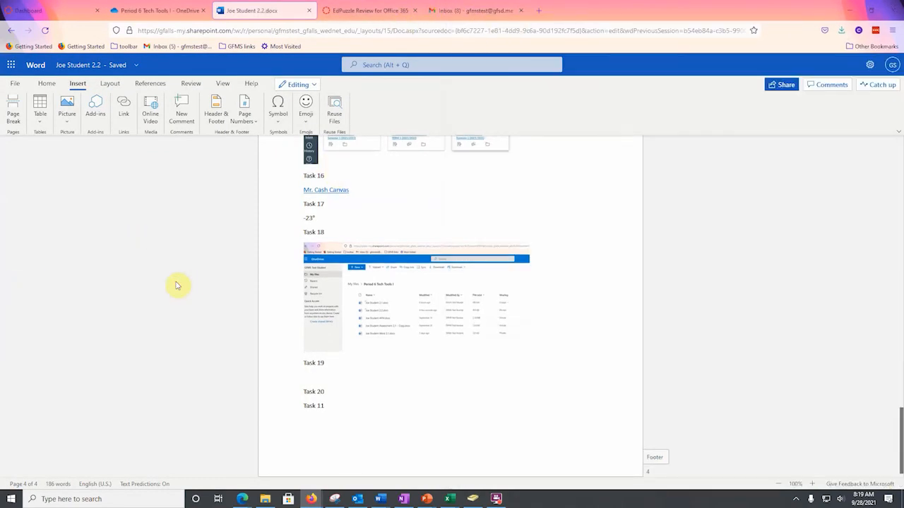
pyautogui.press('super+Left')
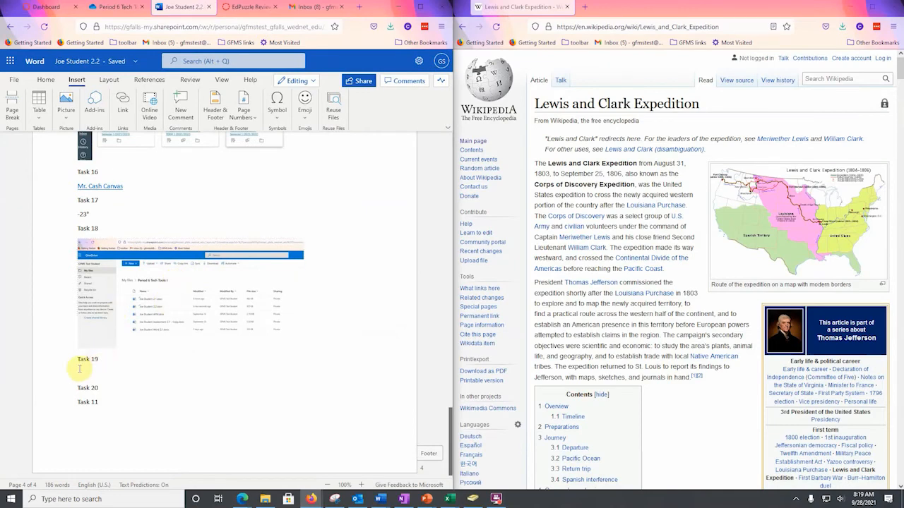
# - Start Dictate in the document and allow the site to use the microphone
pyautogui.click(79, 369)
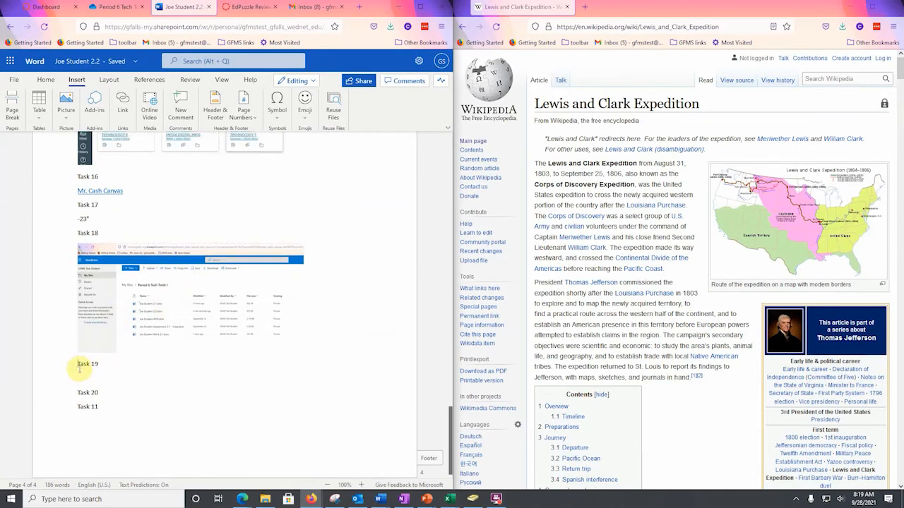
pyautogui.click(45, 80)
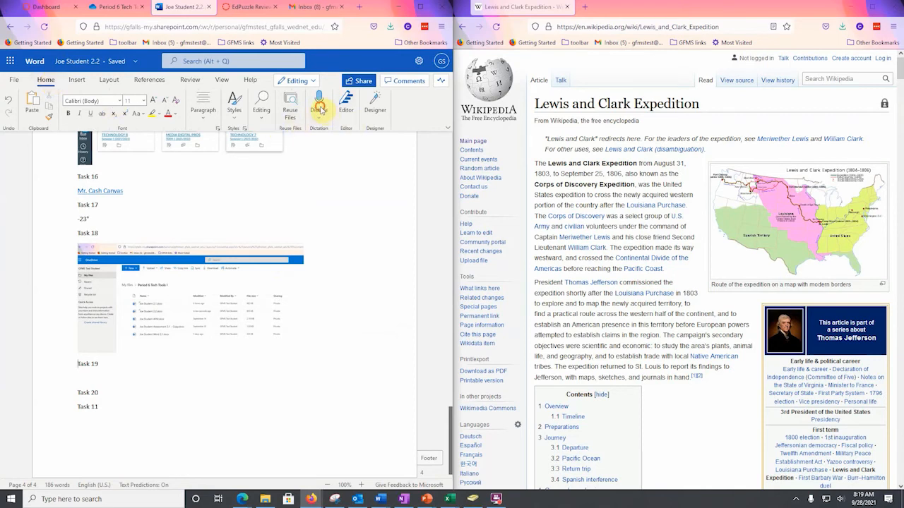
pyautogui.click(320, 115)
pyautogui.click(328, 132)
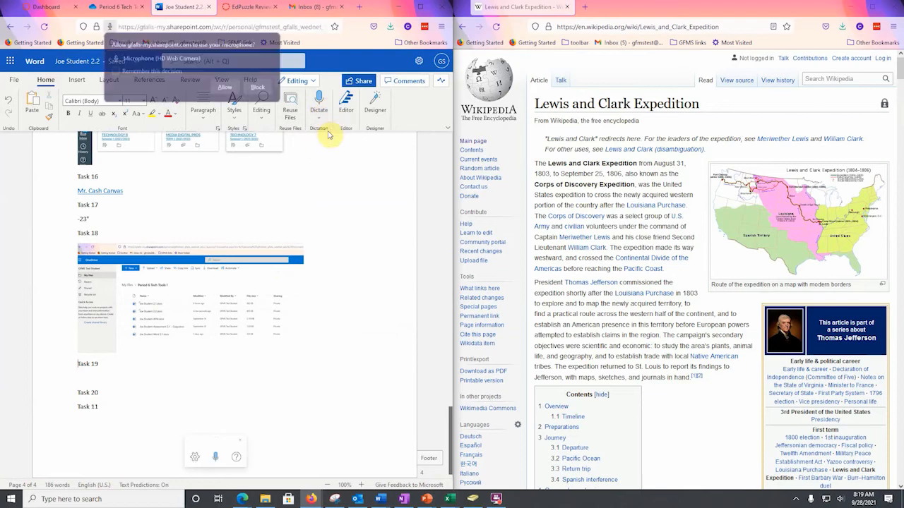
pyautogui.click(225, 89)
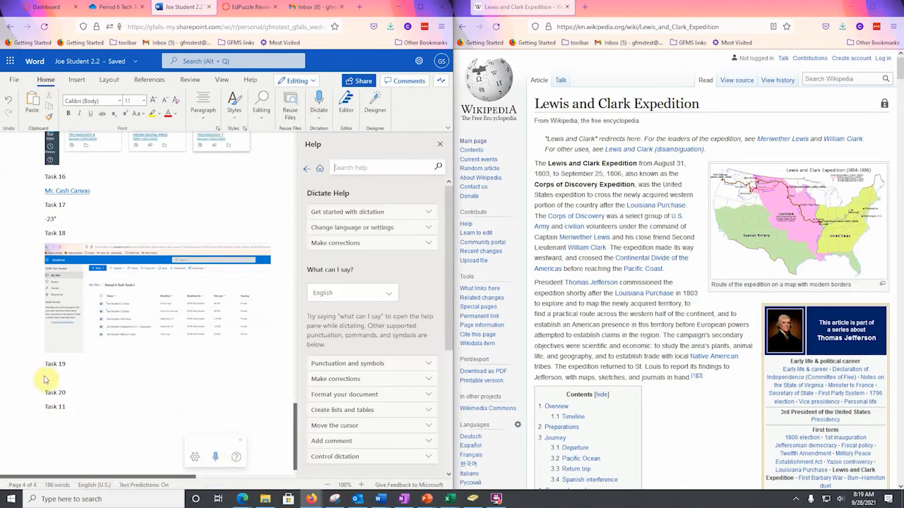
# - Dictate the article's opening sentences below Task 19, ending with "second Lieutenant William Clark.", after clearing the false start "The Lewis Clark"
pyautogui.click(215, 457)
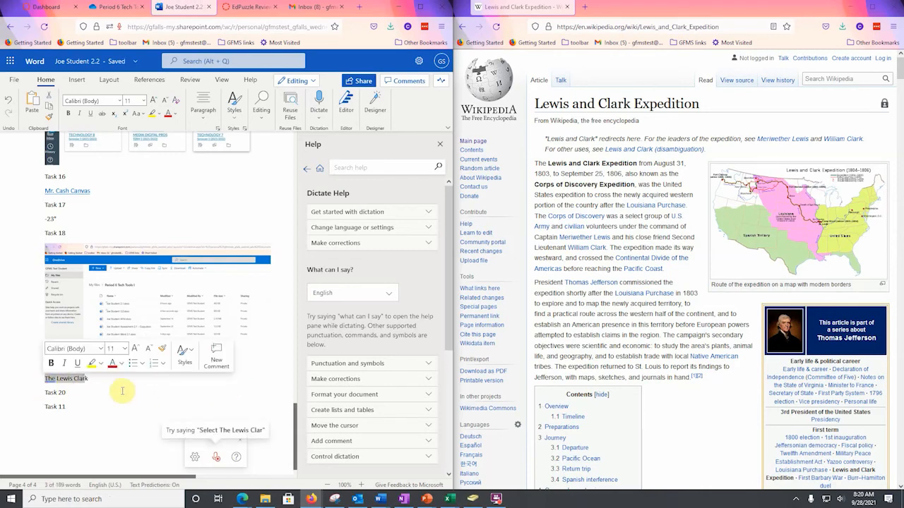
pyautogui.press('BackSpace')
pyautogui.press('BackSpace')
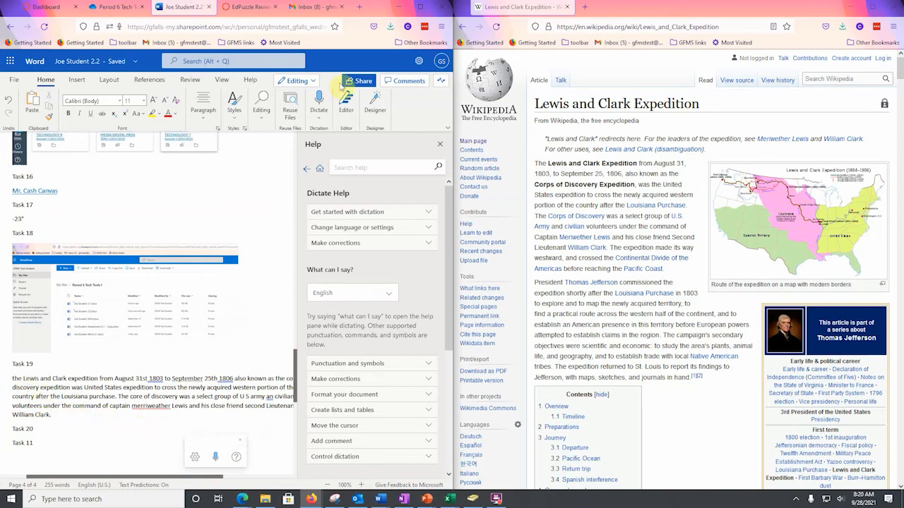
# - Maximize the document window and copy the dictated Lewis and Clark paragraph from Task 19 to a new line below Task 20
pyautogui.click(422, 9)
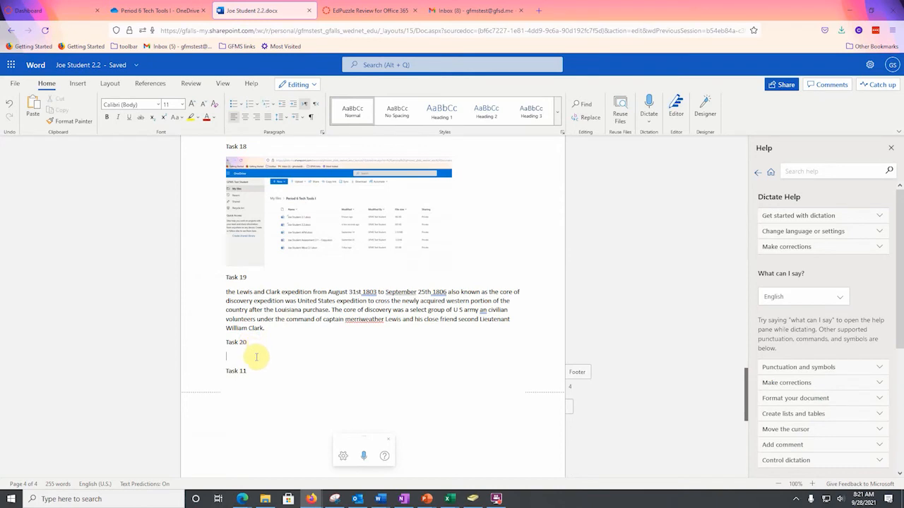
pyautogui.click(256, 357)
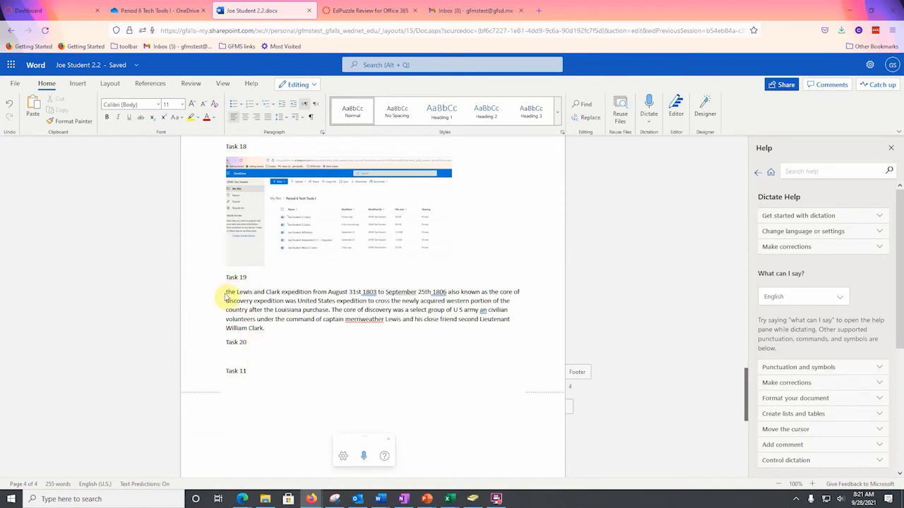
pyautogui.moveTo(226, 292); pyautogui.dragTo(269, 328)
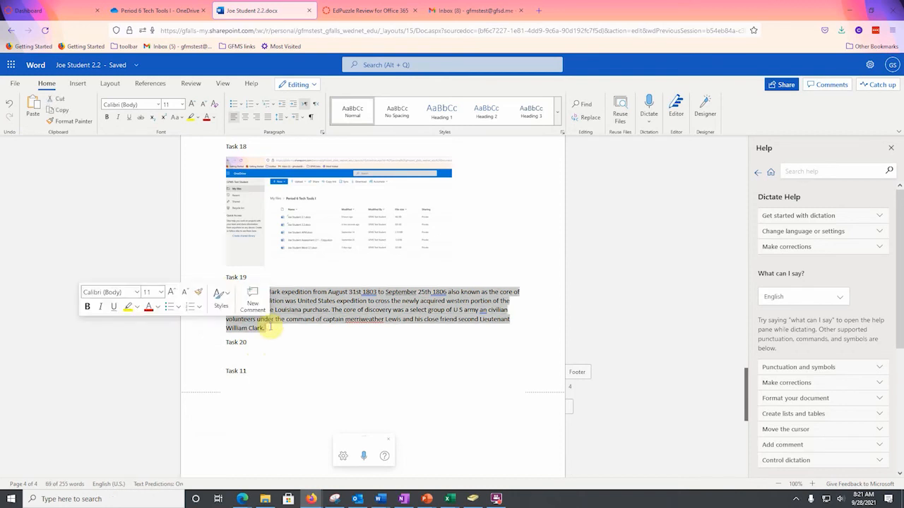
pyautogui.click(238, 353)
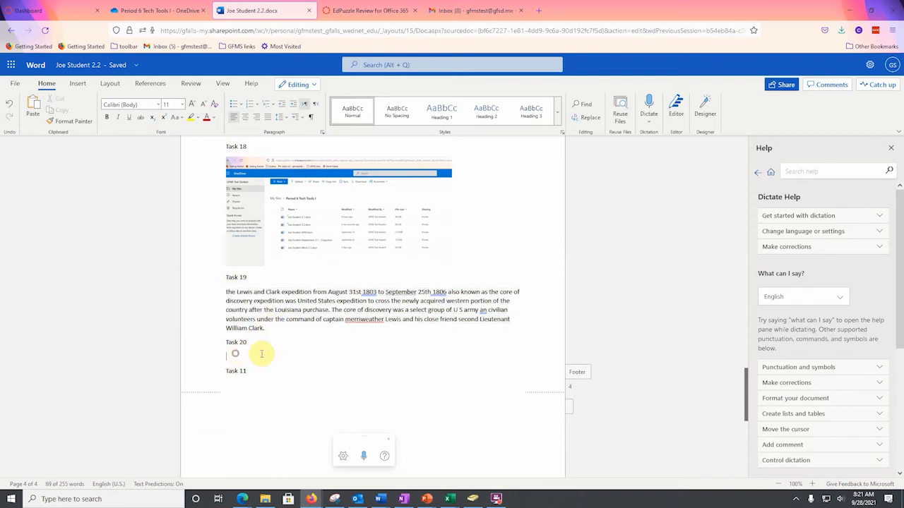
pyautogui.write('the Lewis and Clark expedition from August 31st 1803 to September 25th 1806 also known as the core of discovery expedition was United States expedition to cross the newly acquired western portion of the country after the Louisiana purchase. The core of discovery was a select group of U S army an civilian volunteers under the command of captain merriweather Lewis and his close friend second Lieutenant William Clark.')
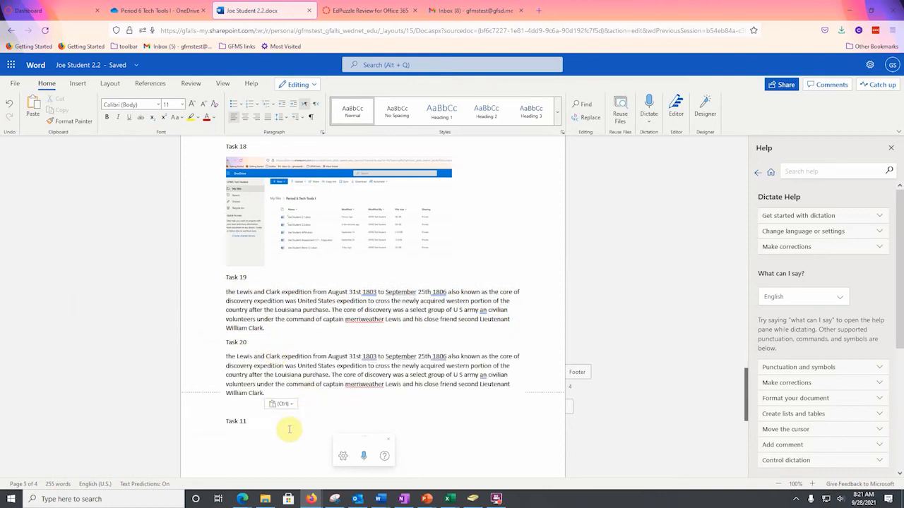
# - Accept the grammar suggestions for the two years in the Task 20 paragraph, ", 1803," and ", 1806,"
pyautogui.moveTo(315, 500)
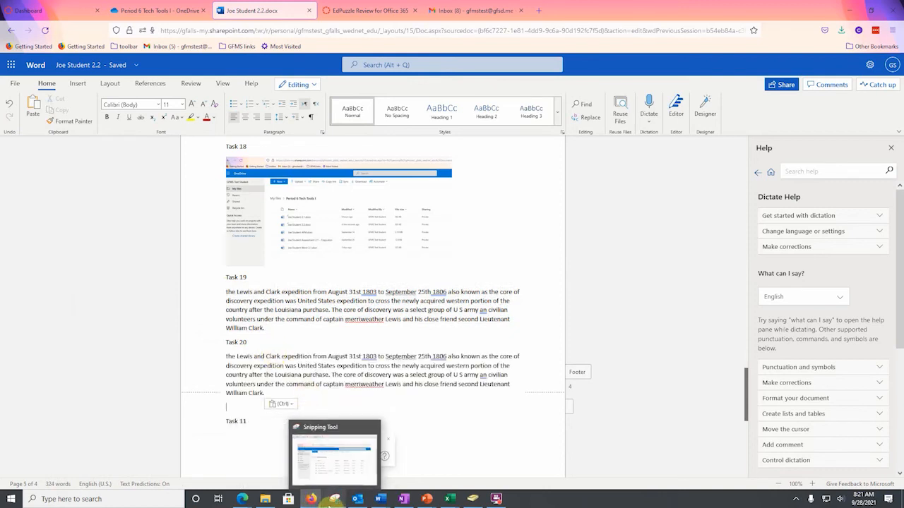
pyautogui.rightClick(368, 357)
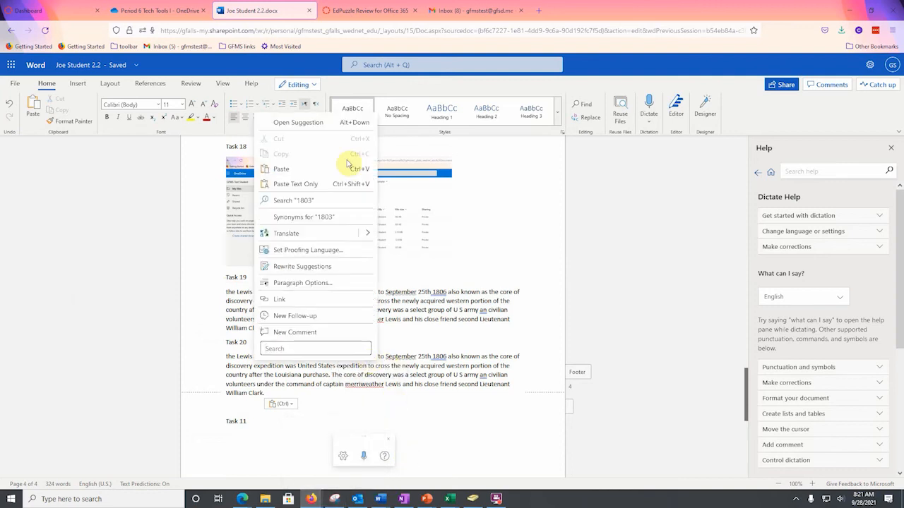
pyautogui.click(339, 124)
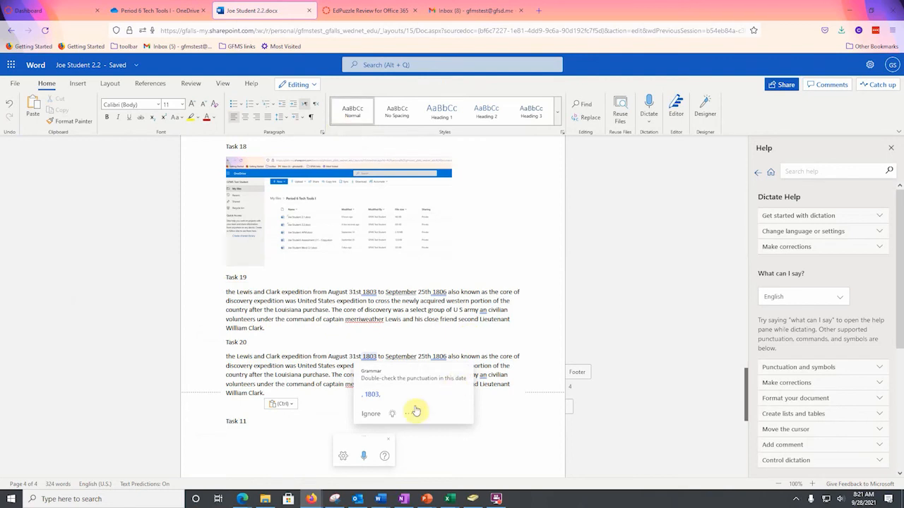
pyautogui.click(371, 393)
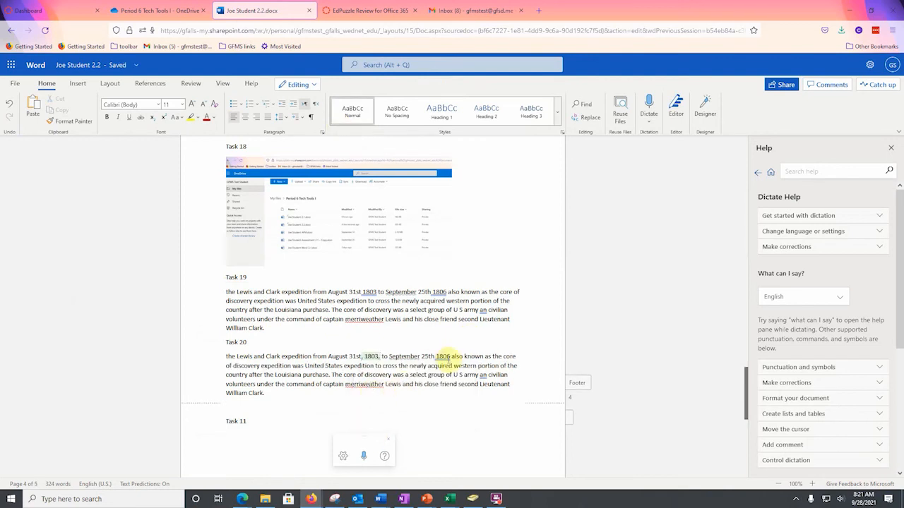
pyautogui.rightClick(438, 357)
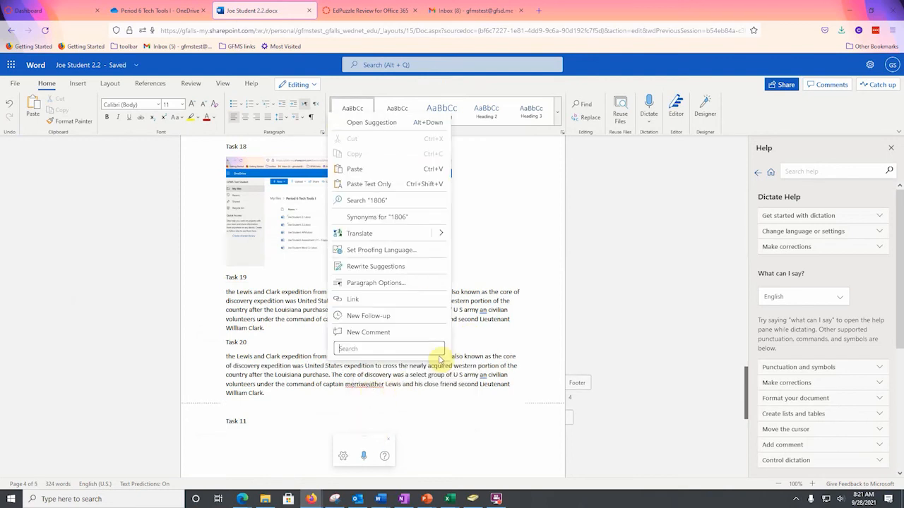
pyautogui.click(380, 126)
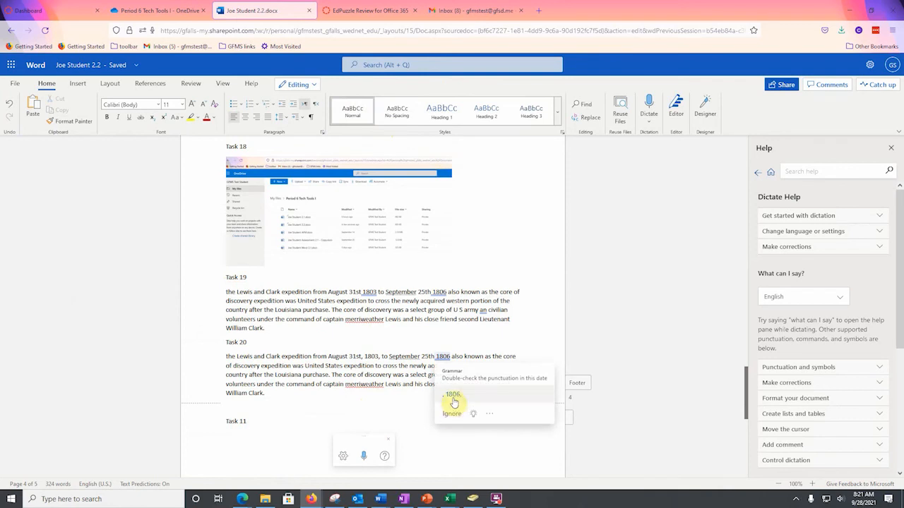
pyautogui.click(452, 395)
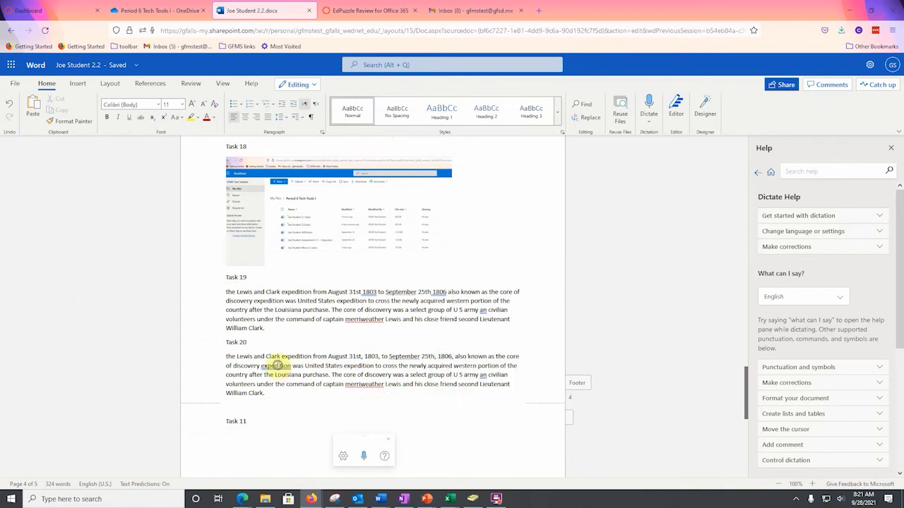
# - Accept the grammar suggestion "expedition," after "core of discovery" in the Task 20 paragraph
pyautogui.rightClick(277, 365)
pyautogui.click(238, 134)
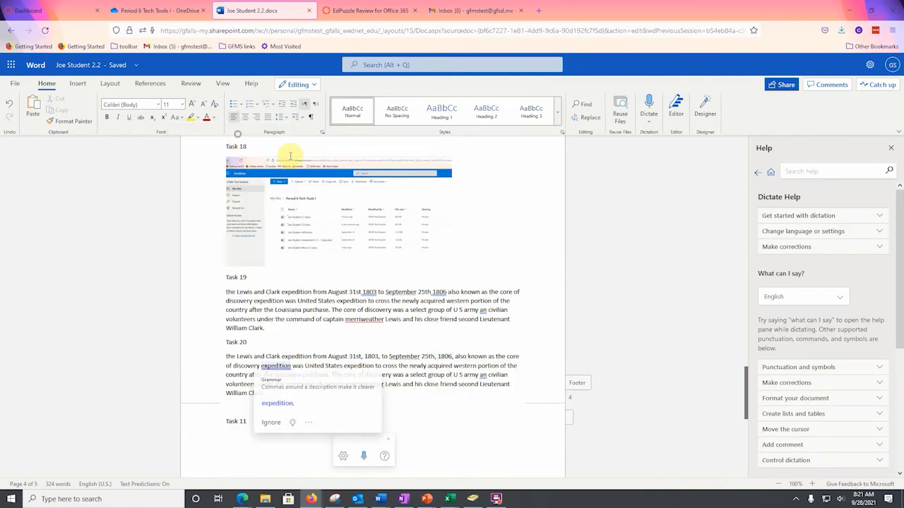
pyautogui.click(282, 404)
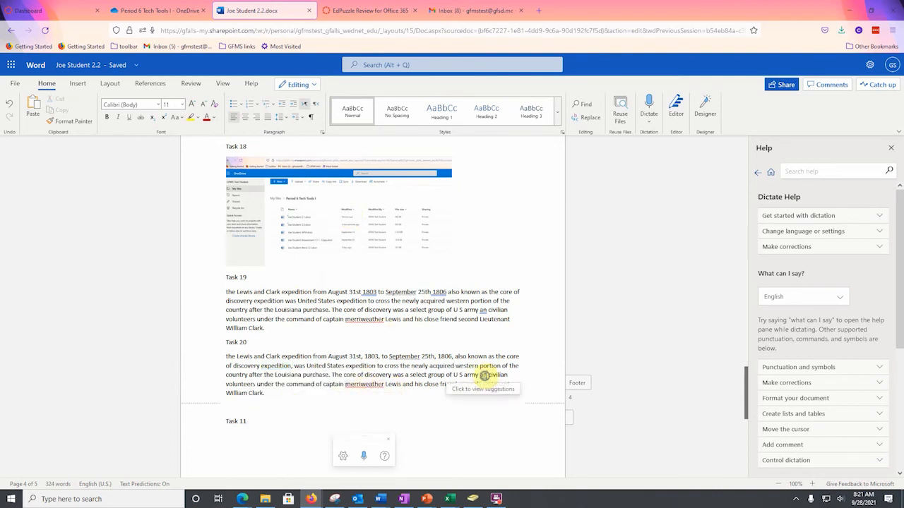
# - Accept the grammar suggestions "a" before "civilian" and "civilian volunteer" in the Task 20 paragraph
pyautogui.rightClick(485, 375)
pyautogui.click(437, 143)
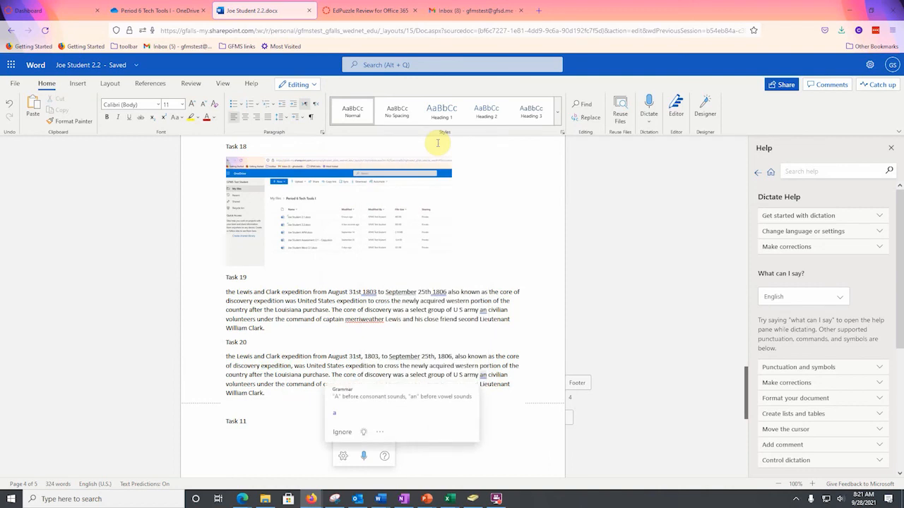
pyautogui.click(360, 422)
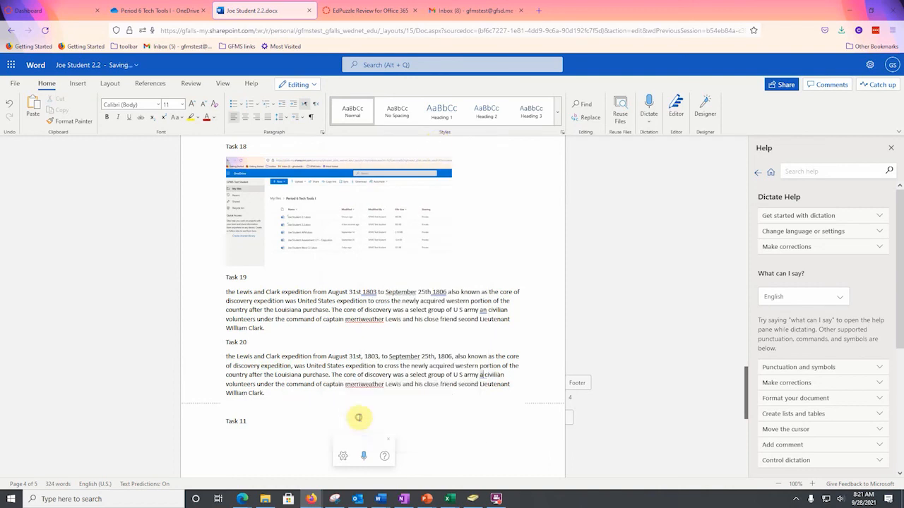
pyautogui.rightClick(233, 382)
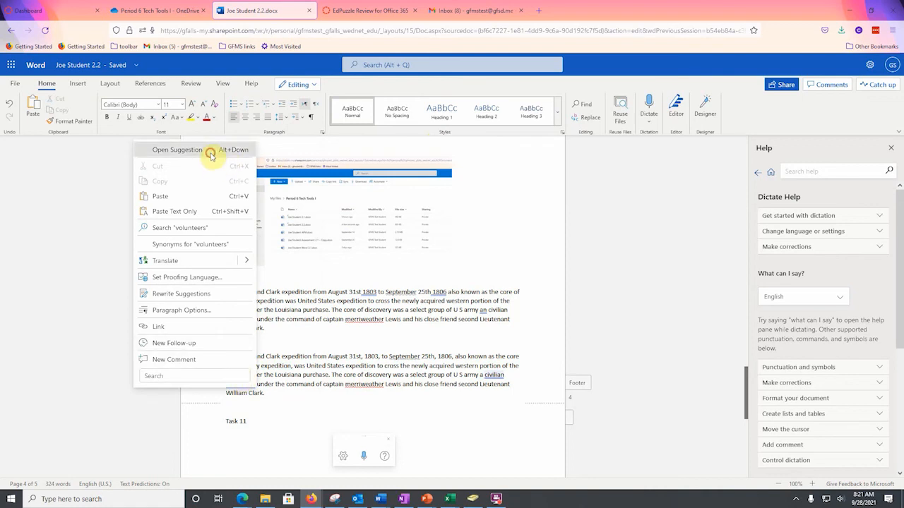
pyautogui.click(211, 157)
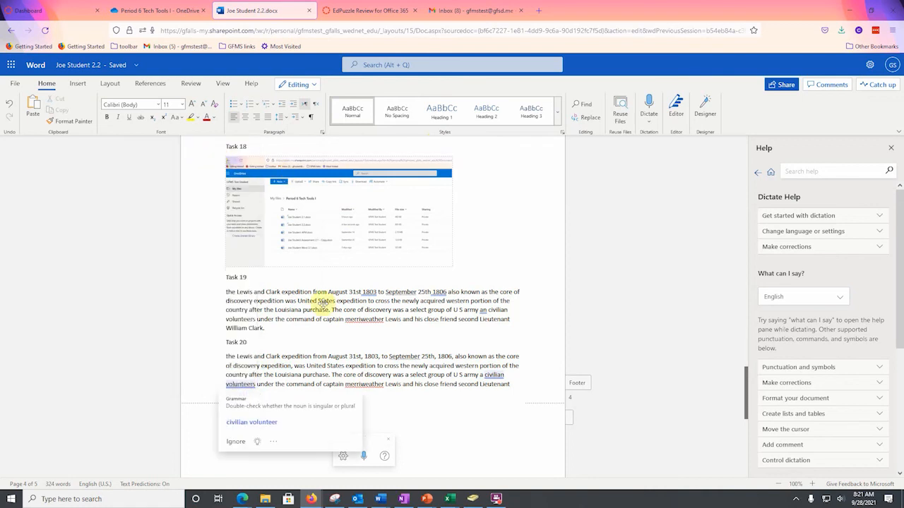
pyautogui.click(262, 423)
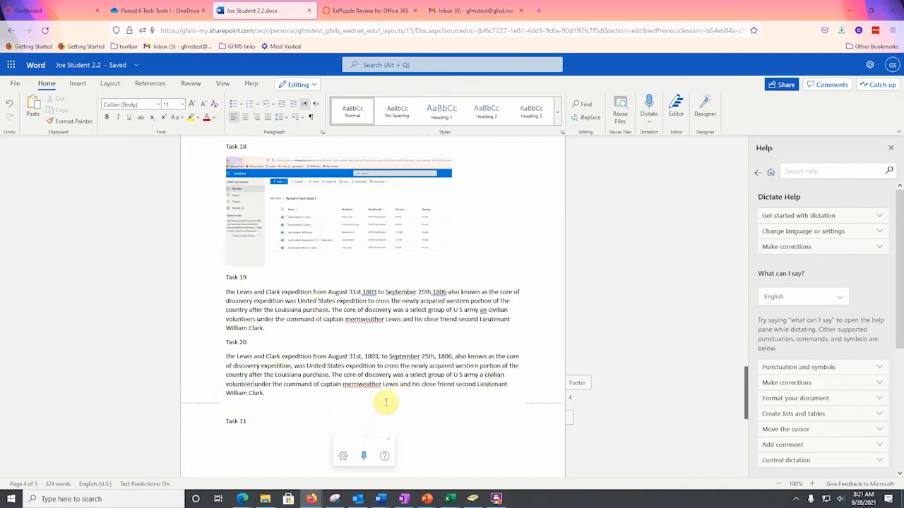
# - Accept the spelling suggestion "Merriweather" for the misspelled first name in the Task 20 paragraph
pyautogui.rightClick(360, 385)
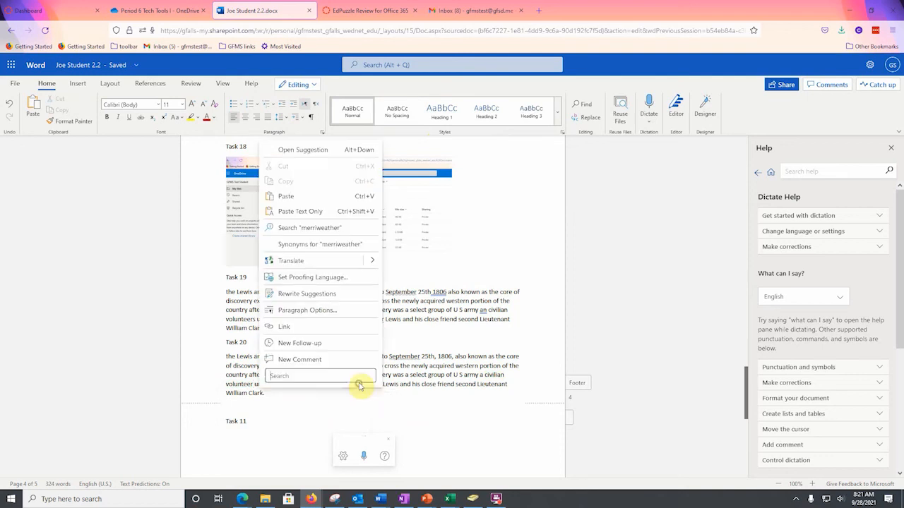
pyautogui.click(317, 149)
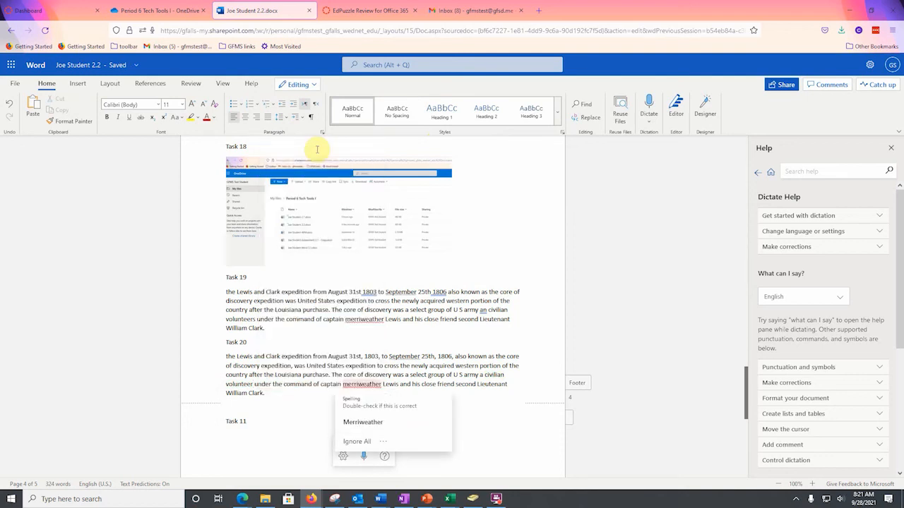
pyautogui.click(362, 423)
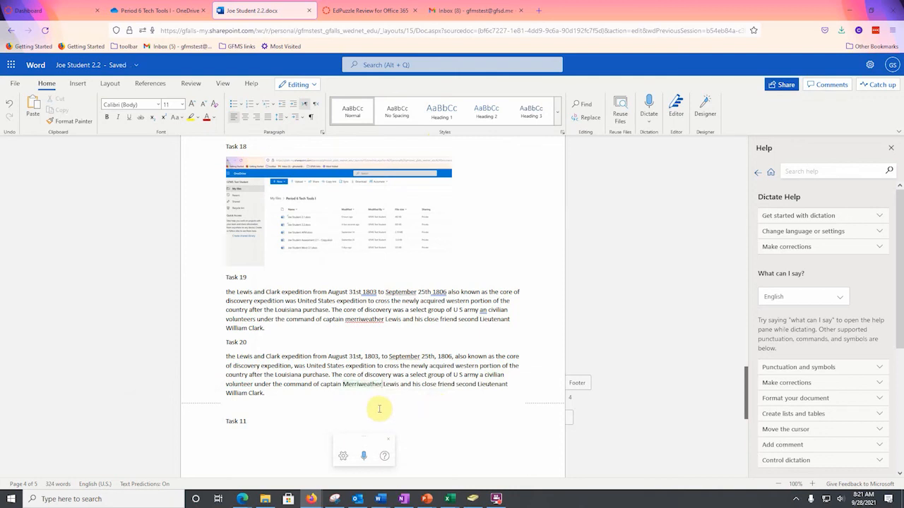
# - Delete the stray "Task 11" line after the Task 20 paragraph
pyautogui.scroll(-1, 286, 414)
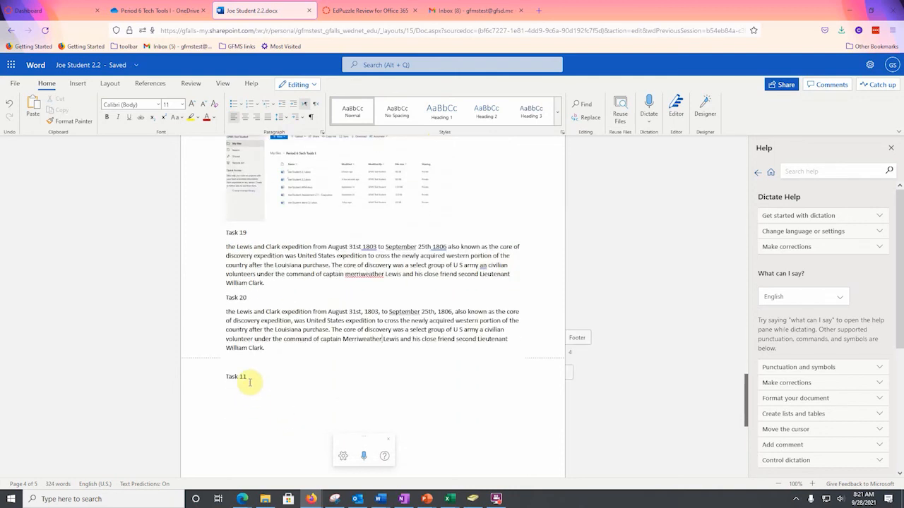
pyautogui.click(203, 378)
pyautogui.press('BackSpace')
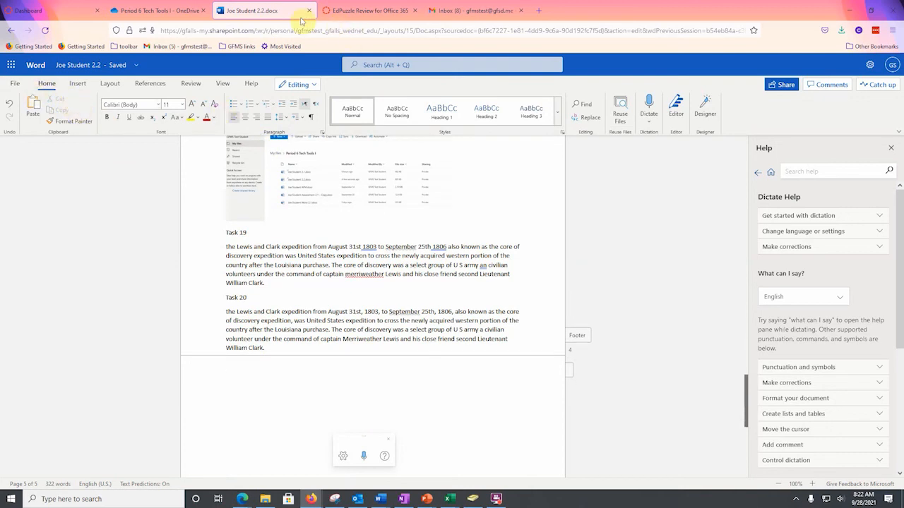
# - Switch to Canvas and open the assignment "Assessment #2.2 MS Word part 2" in the TECHNOLOGY 7 course
pyautogui.click(67, 12)
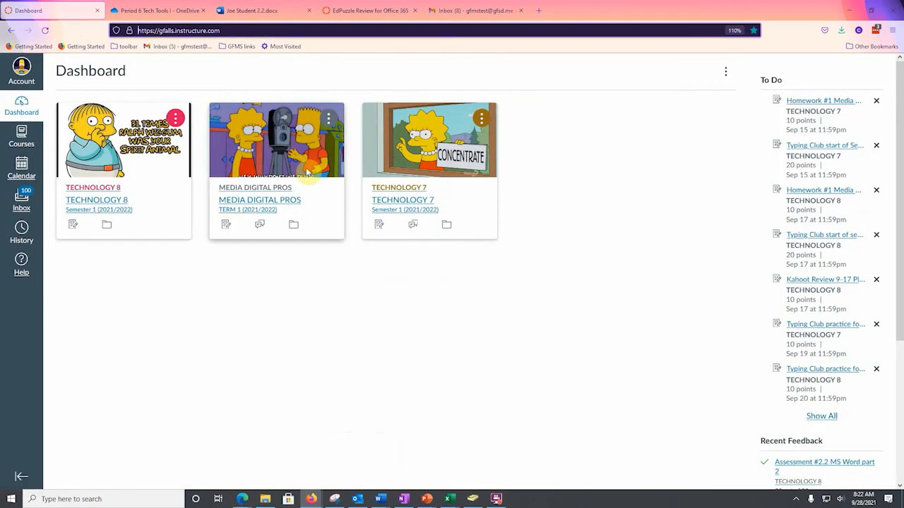
pyautogui.click(426, 167)
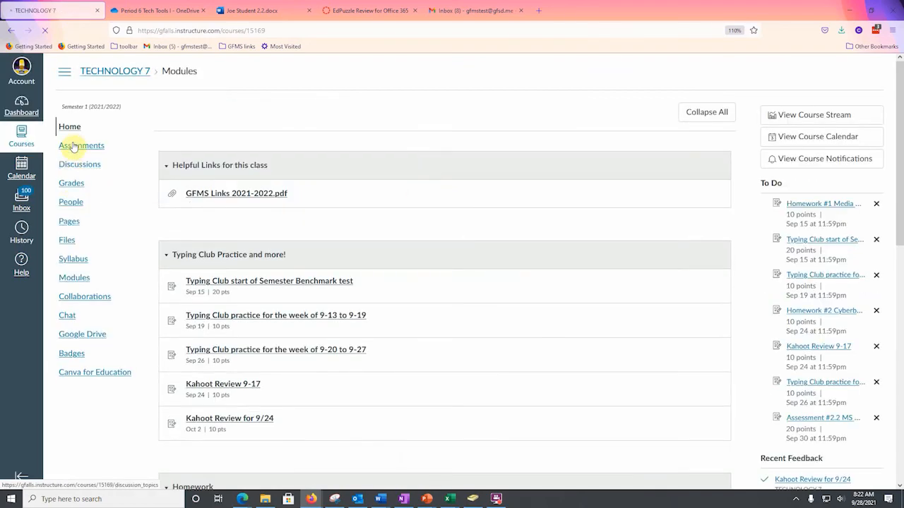
pyautogui.click(74, 145)
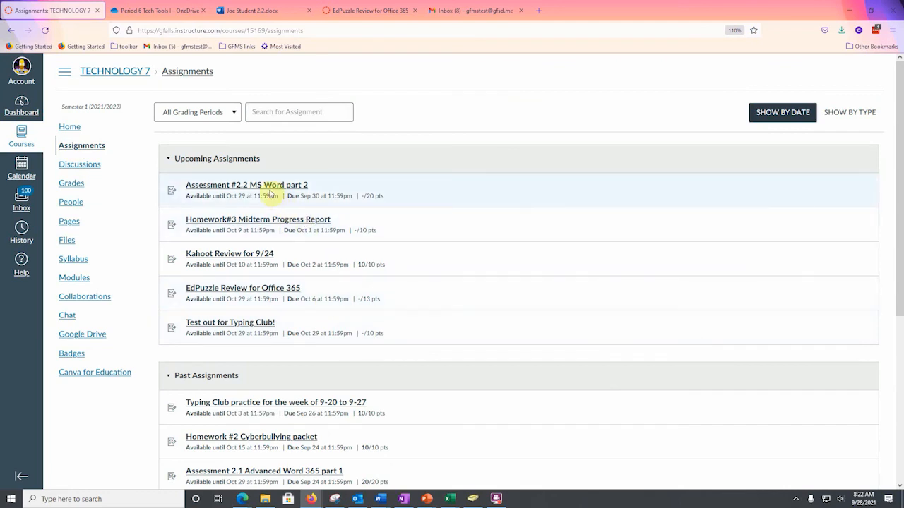
pyautogui.click(269, 188)
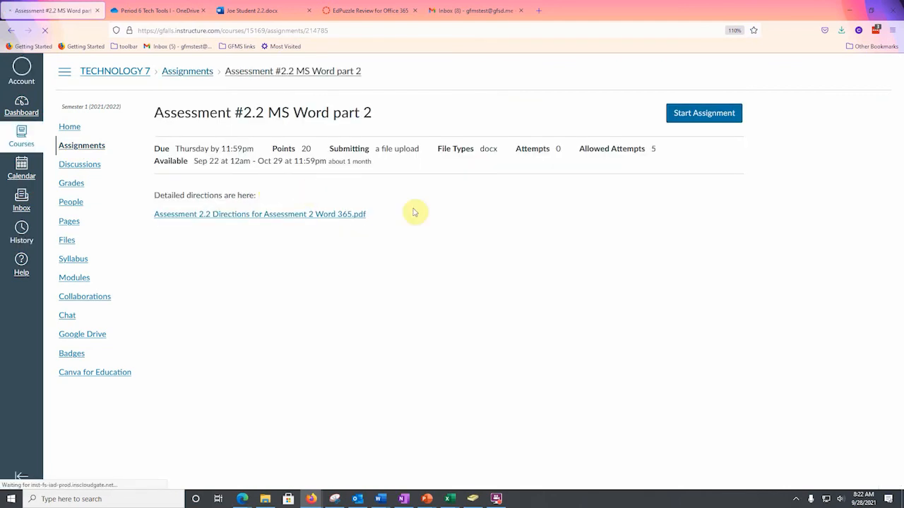
# - Start the assignment and attach the 2.2 Word document from the Period 6 Tech Tools folder in OneDrive through Office 365
pyautogui.click(696, 114)
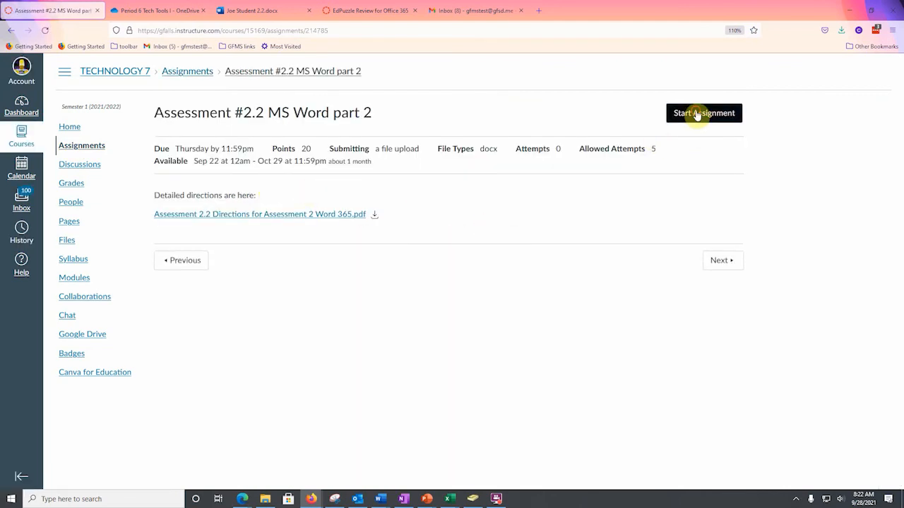
pyautogui.click(426, 236)
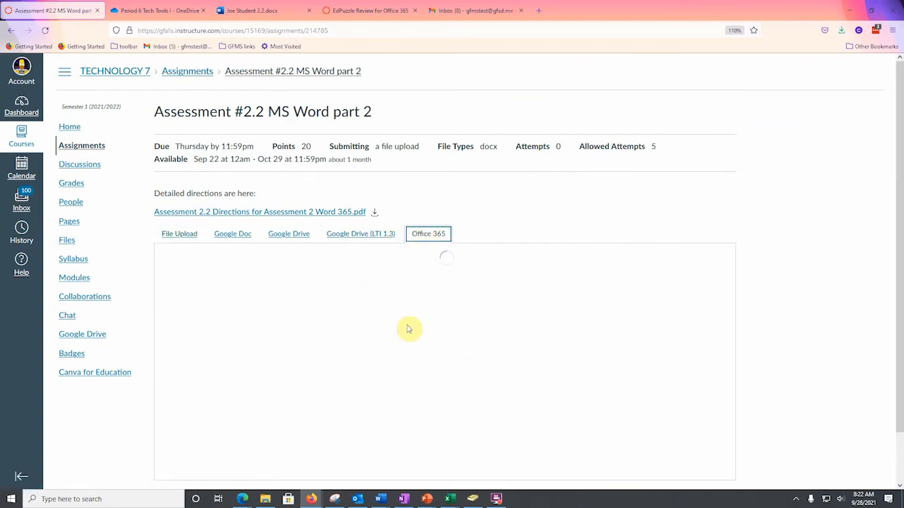
pyautogui.scroll(-2, 401, 329)
pyautogui.scroll(-1, 313, 367)
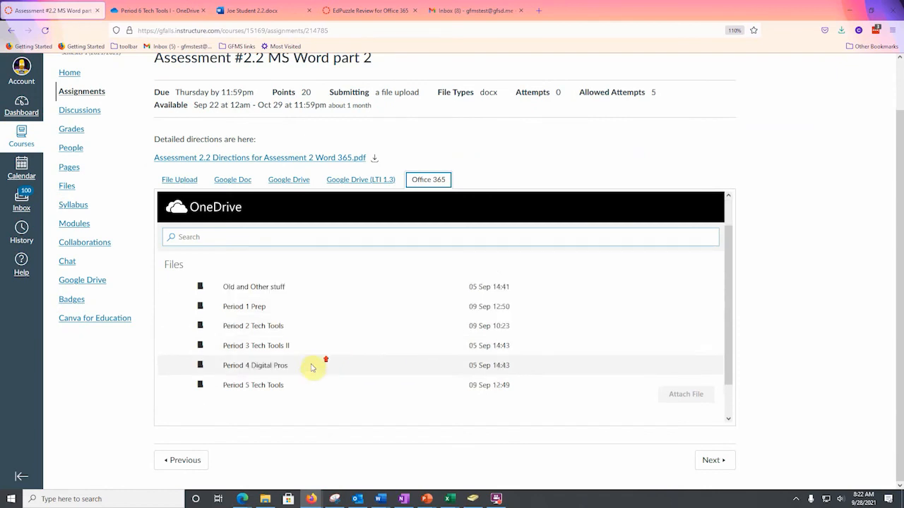
pyautogui.scroll(1, 313, 367)
pyautogui.scroll(-2, 313, 367)
pyautogui.click(257, 373)
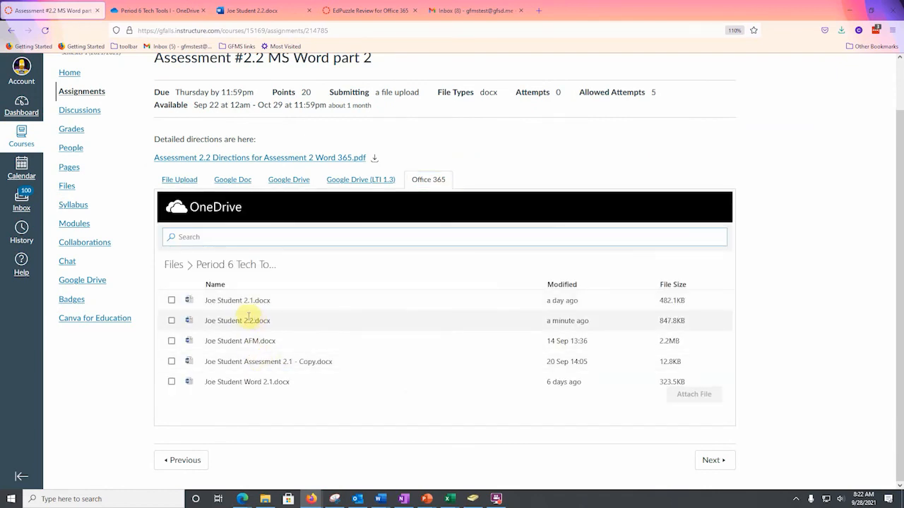
pyautogui.click(171, 321)
pyautogui.click(693, 394)
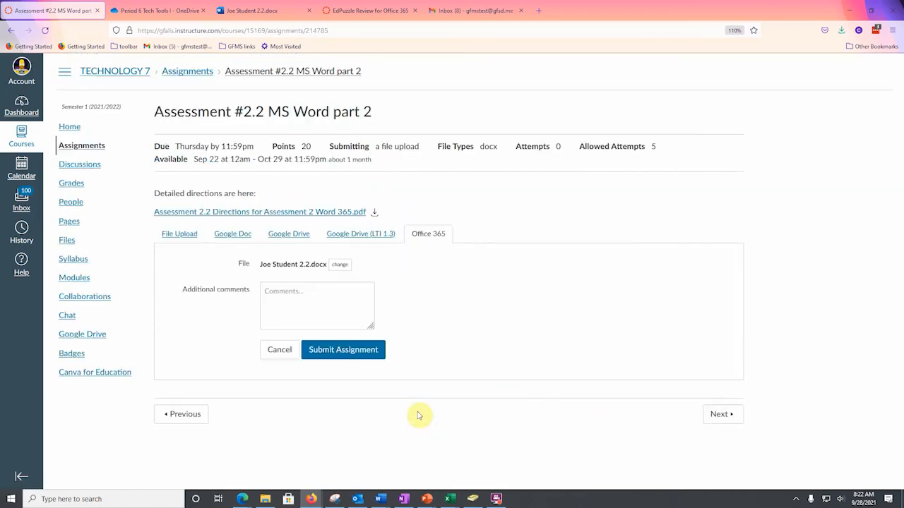
# - Submit the assignment with the attached document and acknowledge the processing notice
pyautogui.click(344, 349)
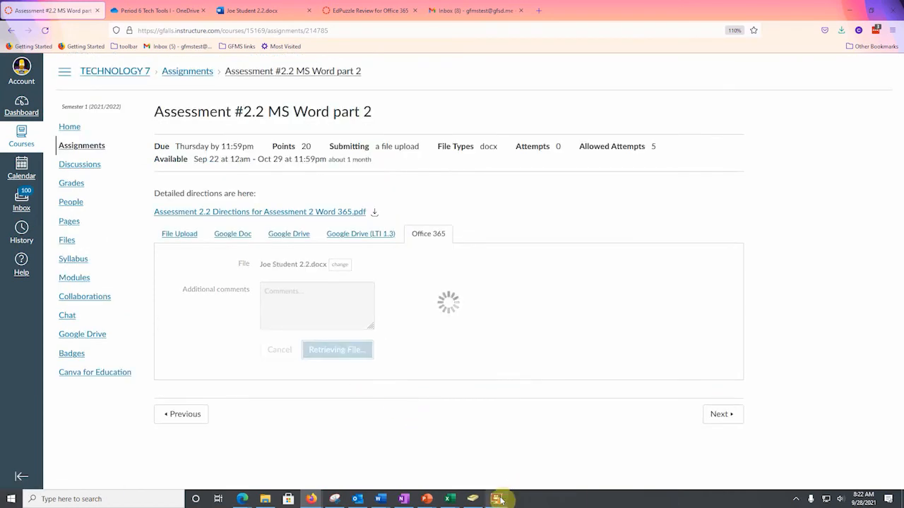
pyautogui.moveTo(499, 499)
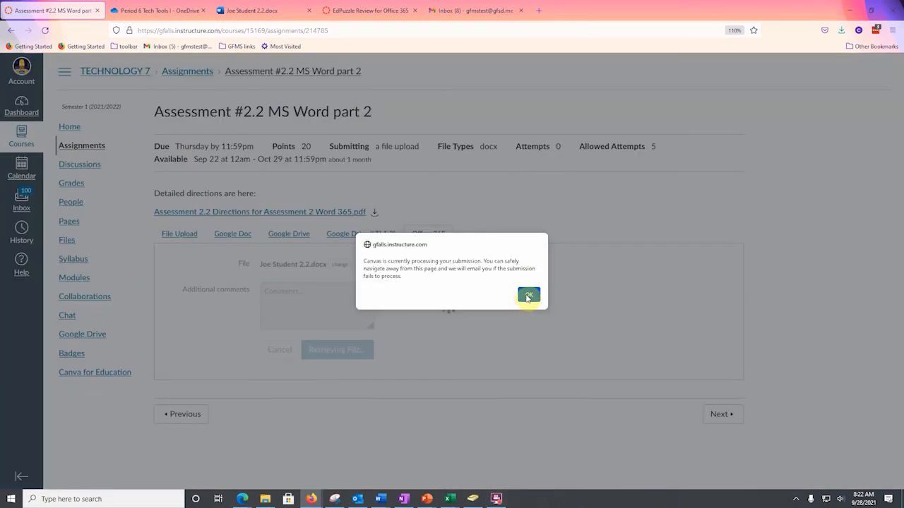
pyautogui.click(528, 296)
pyautogui.moveTo(497, 499)
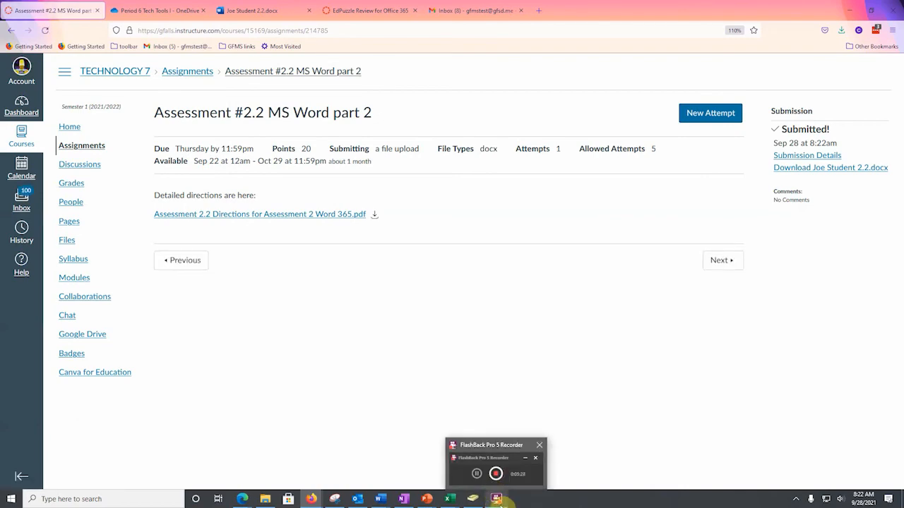
pyautogui.click(496, 473)
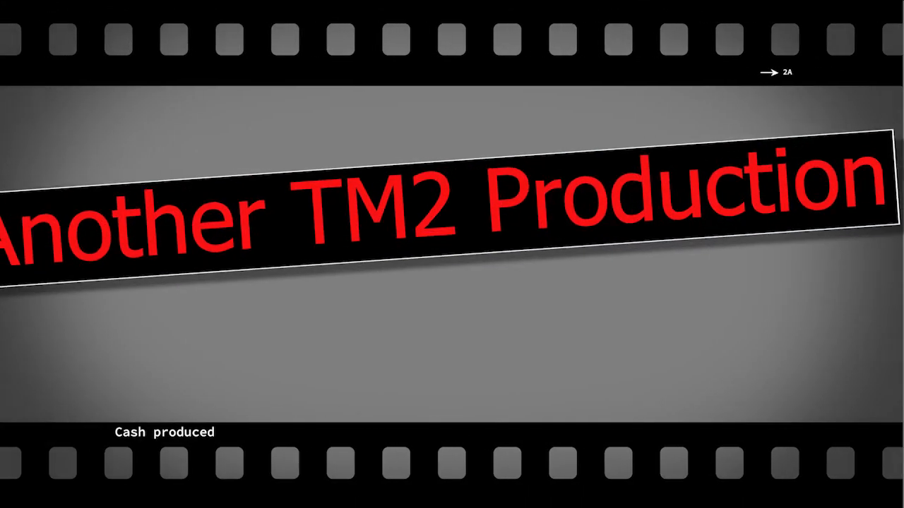